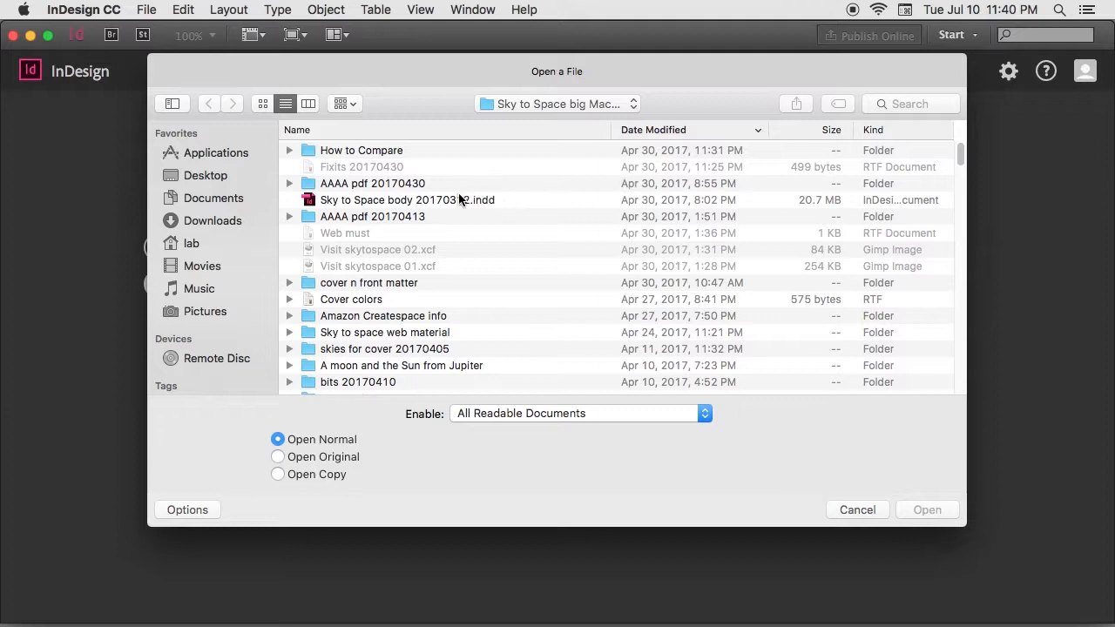
Step: Open the document Sky to Space body 20170312.indd and view its spreads at 50% zoom
double_click(448, 199)
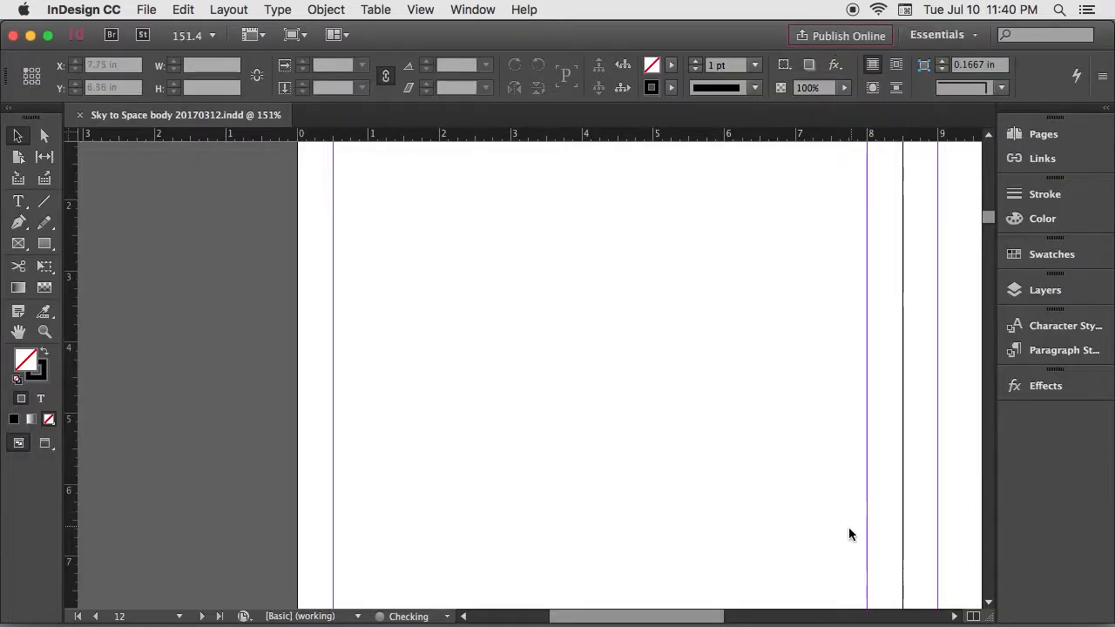
click(212, 35)
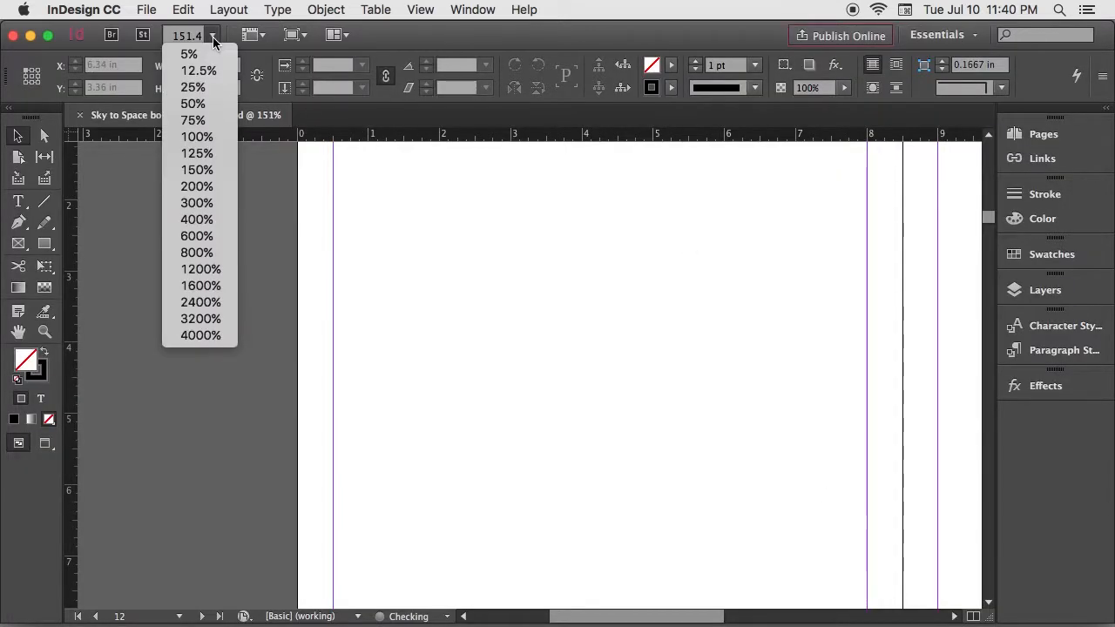
click(195, 104)
drag(985, 217, 985, 233)
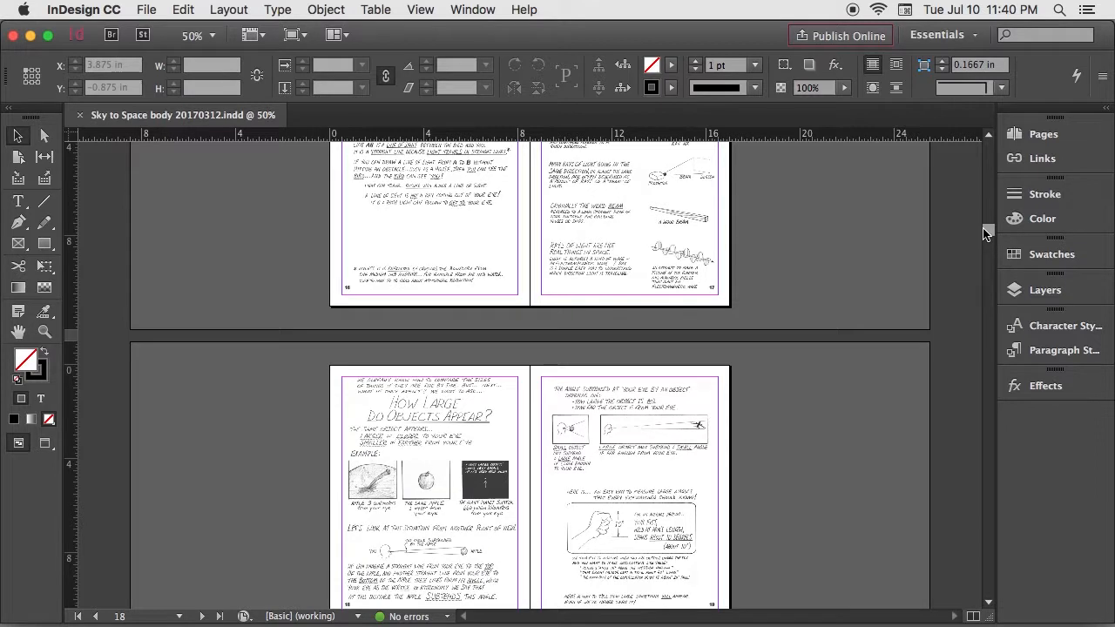
Step: Display the A-Master spread to examine its page layout and page number markers
click(1019, 136)
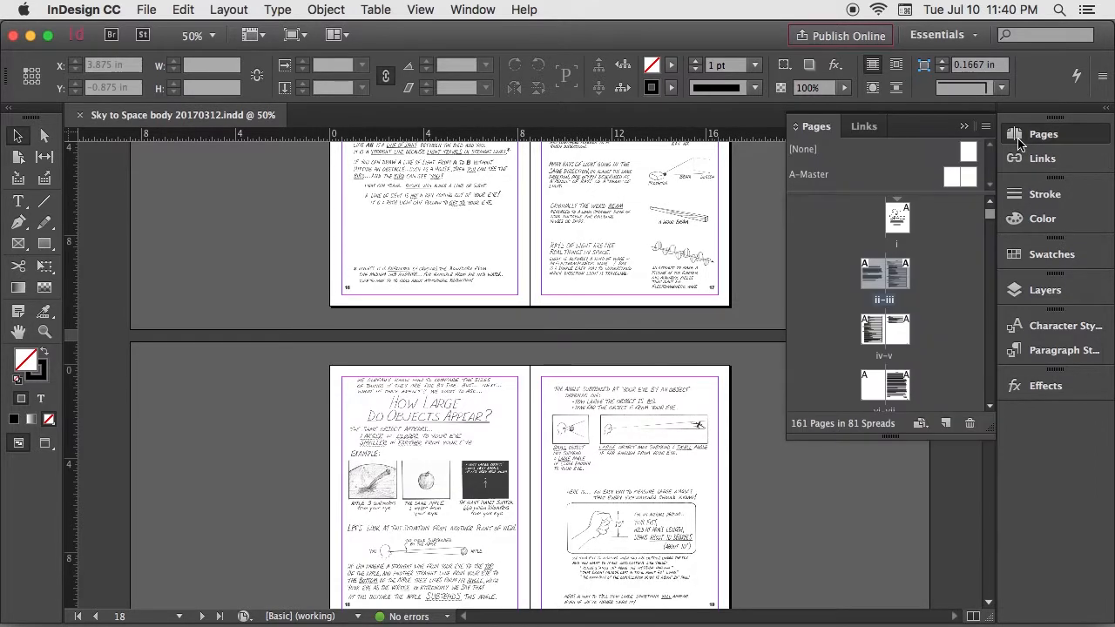
click(819, 177)
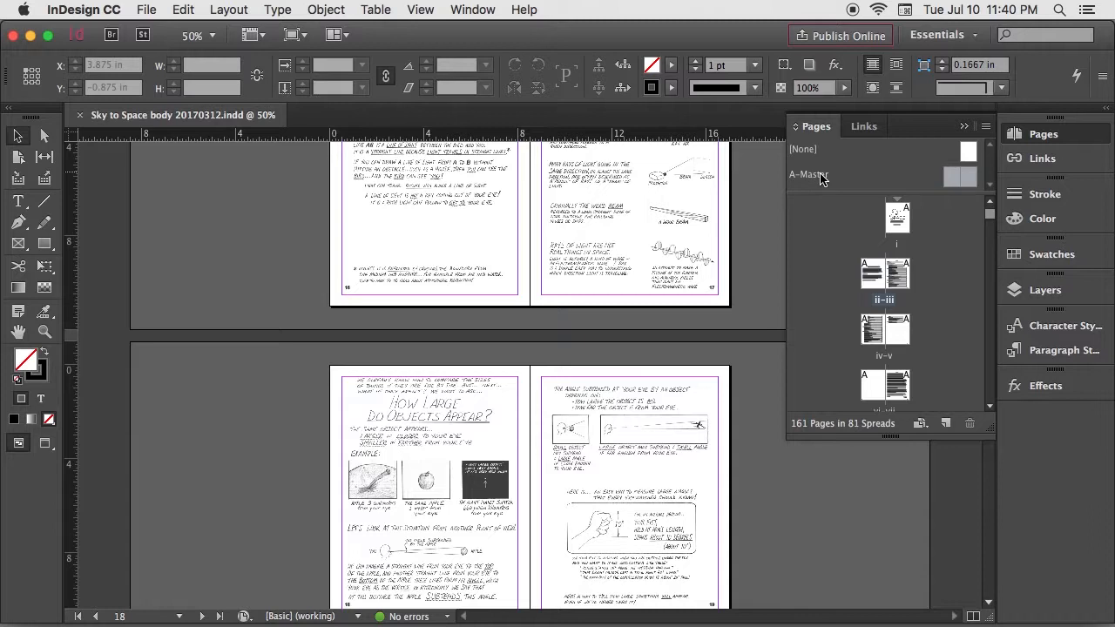
double_click(820, 177)
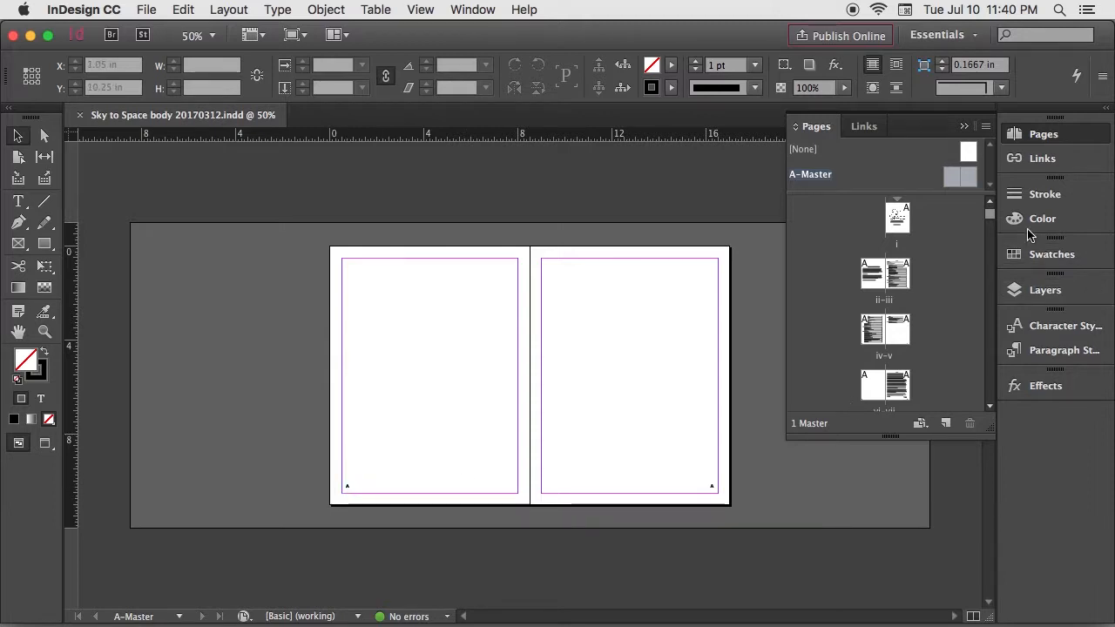
Step: Go to the spread with pages 128-129 and view it at 75% zoom
scroll(992, 234, down, 3)
drag(990, 228, 978, 374)
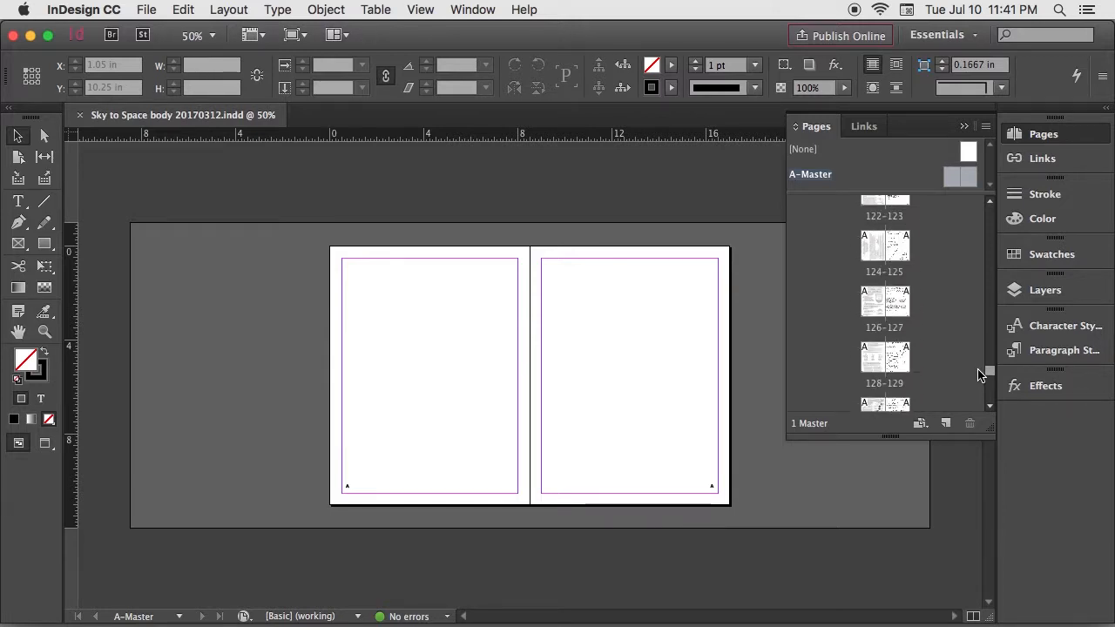
double_click(878, 363)
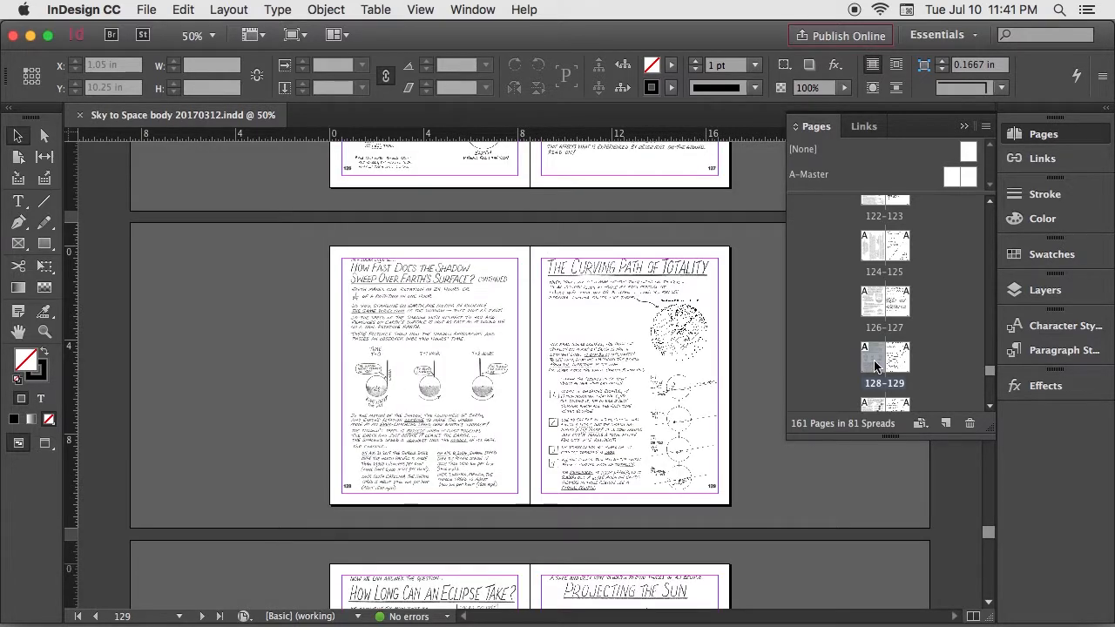
click(964, 128)
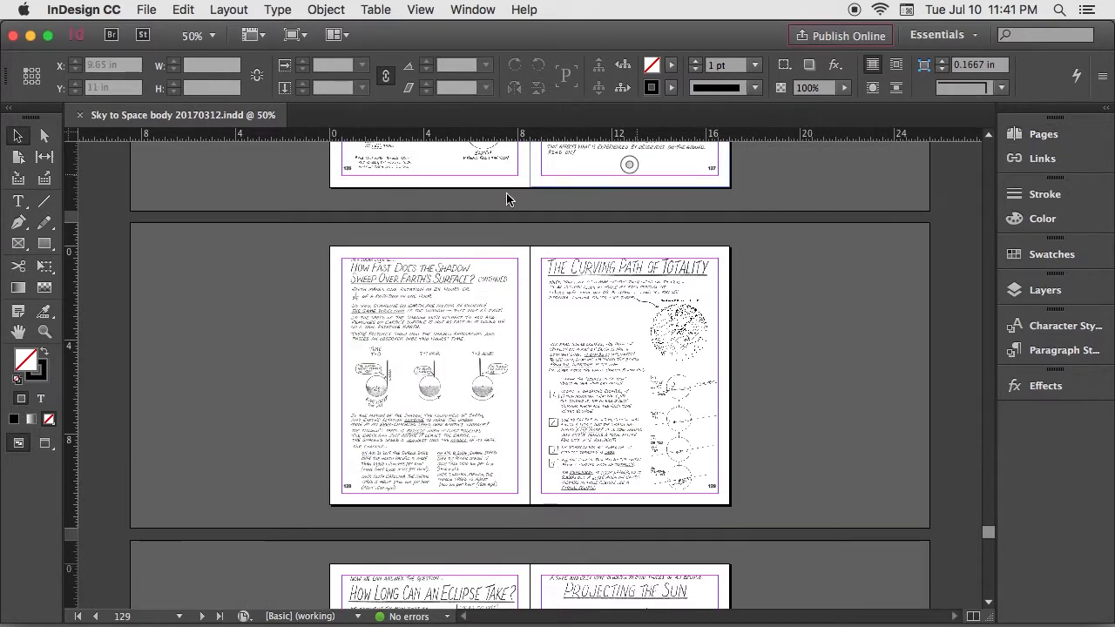
click(193, 36)
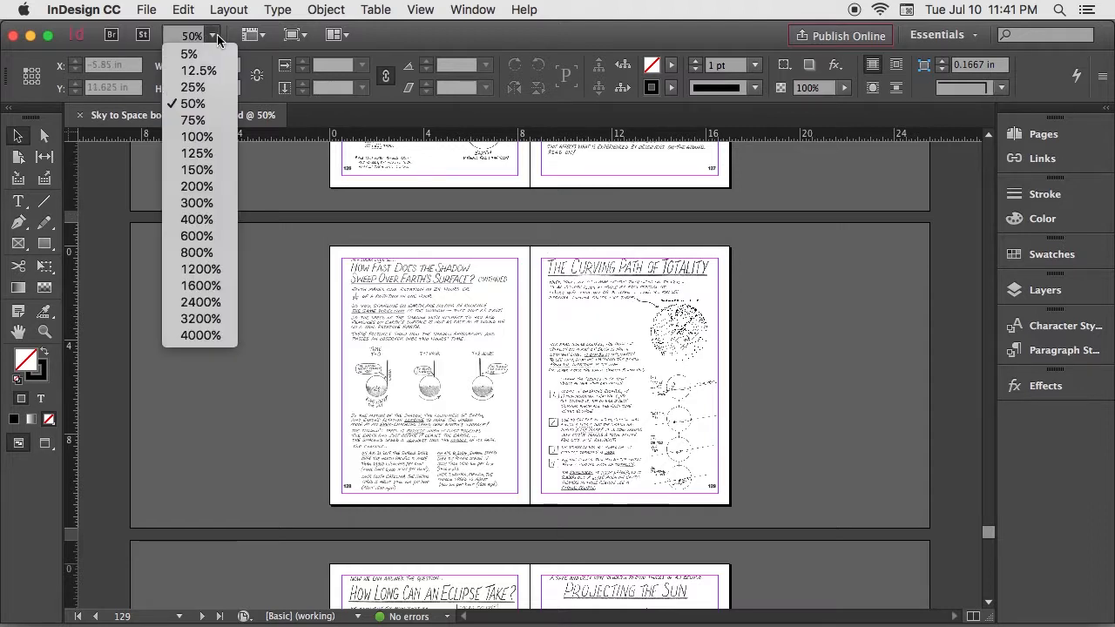
click(190, 120)
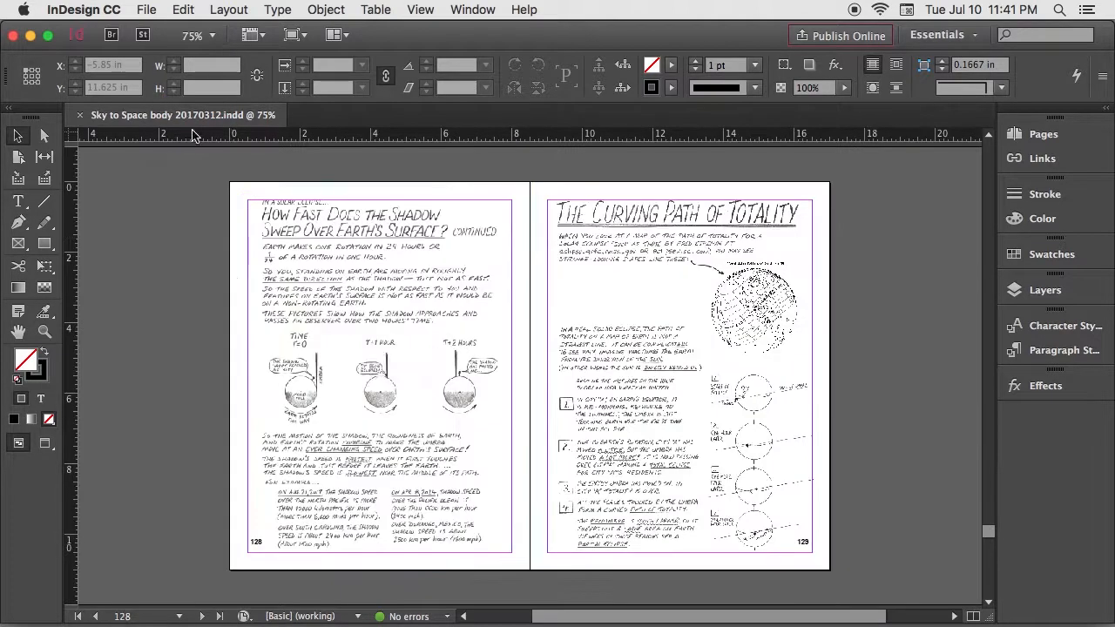
Step: Replace the full-page image on page 128 with How Fast Does Shadow Sweep02.tif, placed at the page's upper-left corner
click(309, 287)
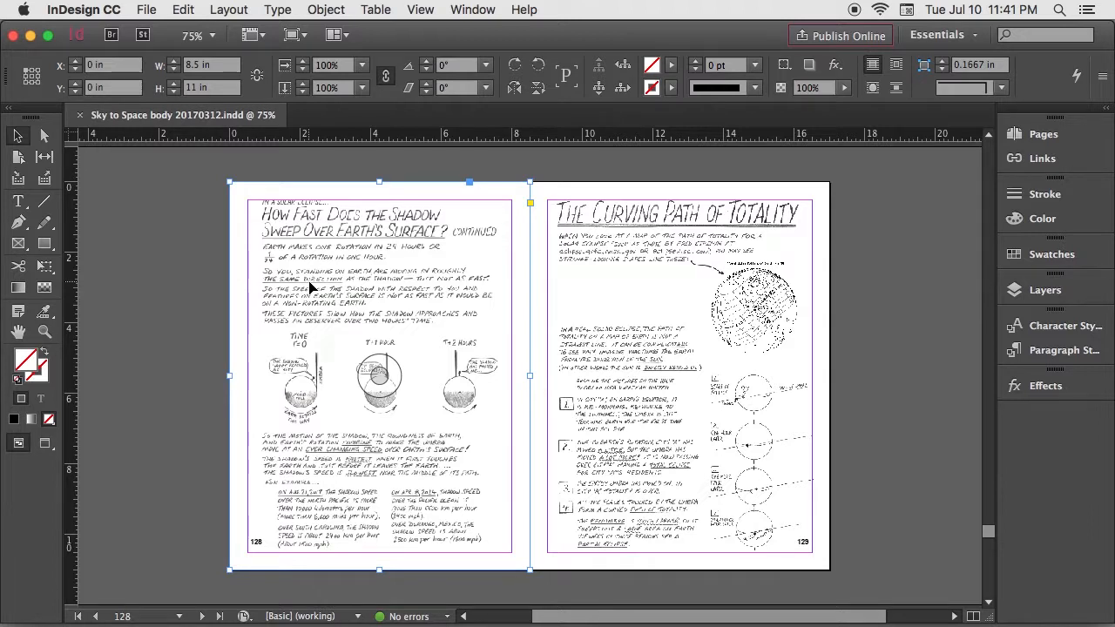
key(Delete)
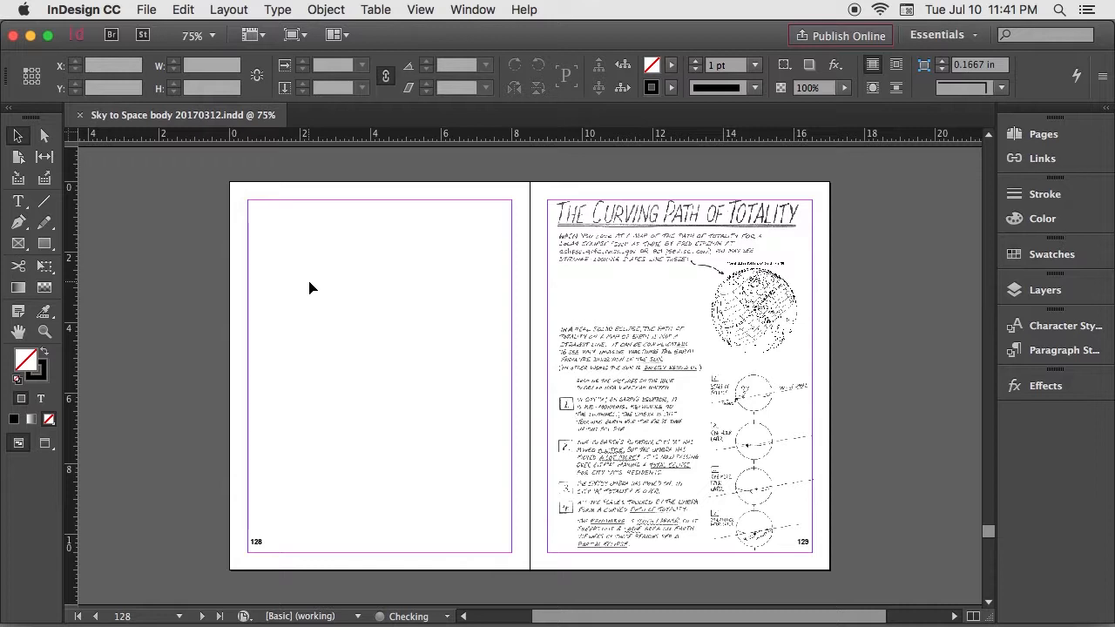
click(147, 10)
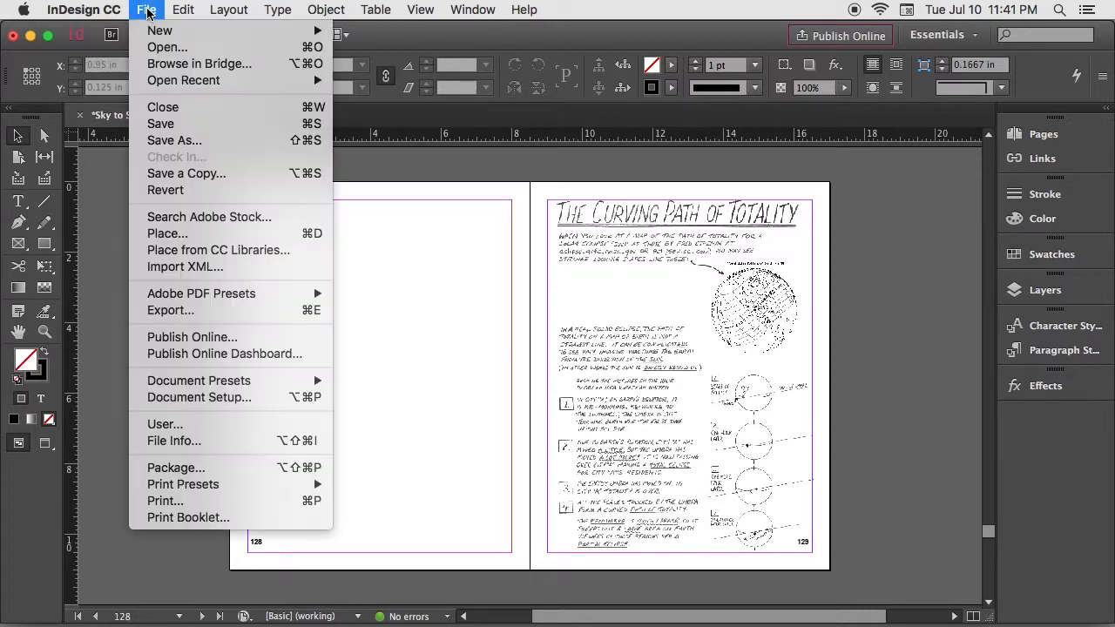
click(161, 234)
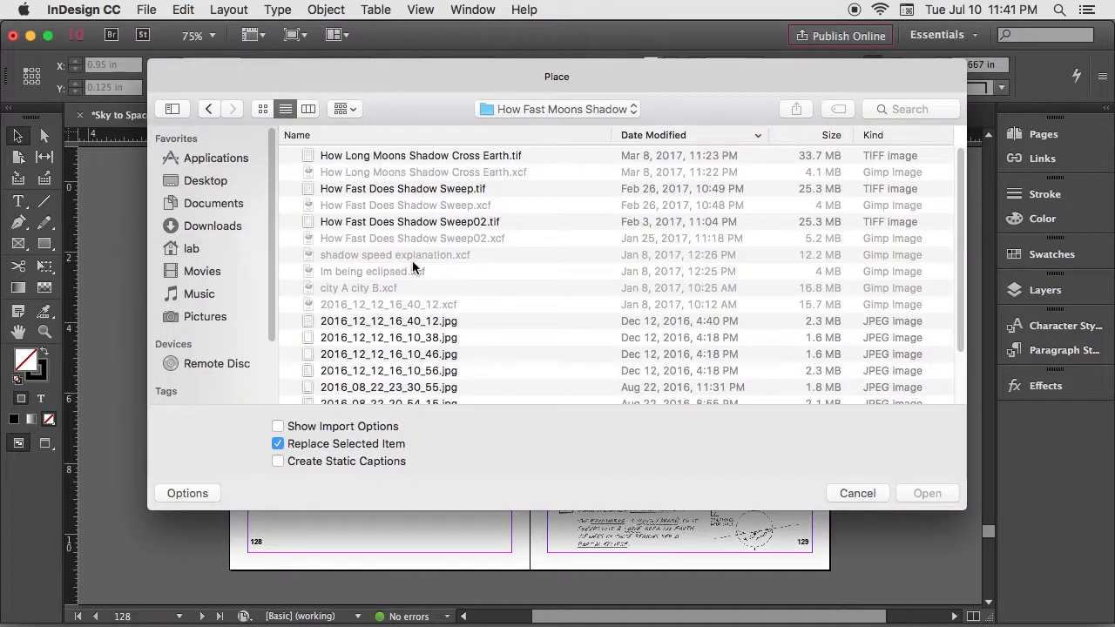
click(454, 224)
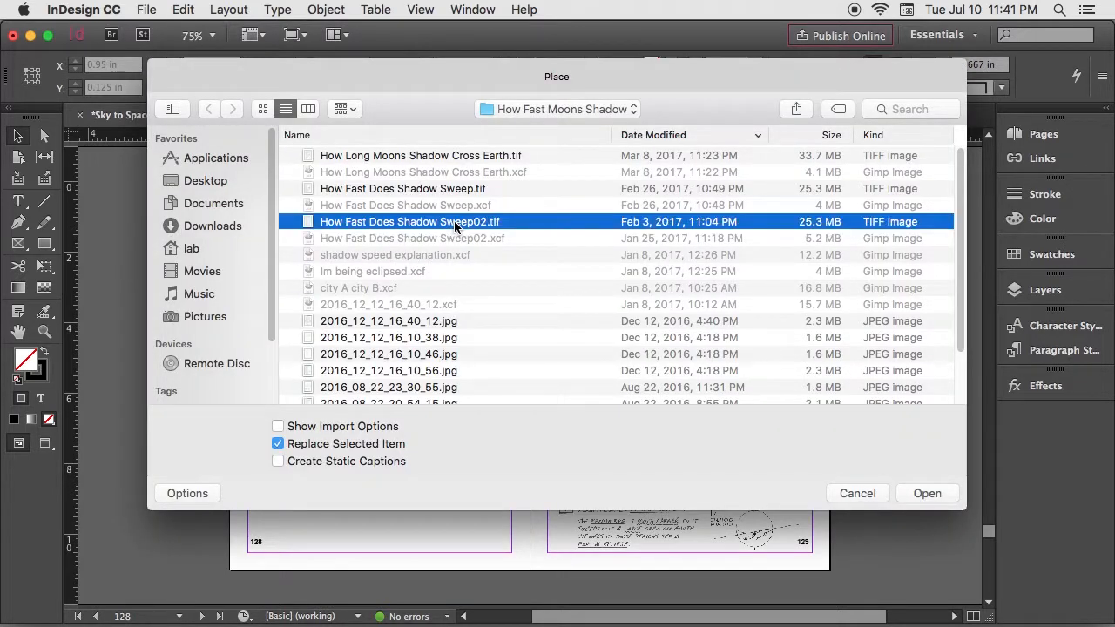
click(927, 492)
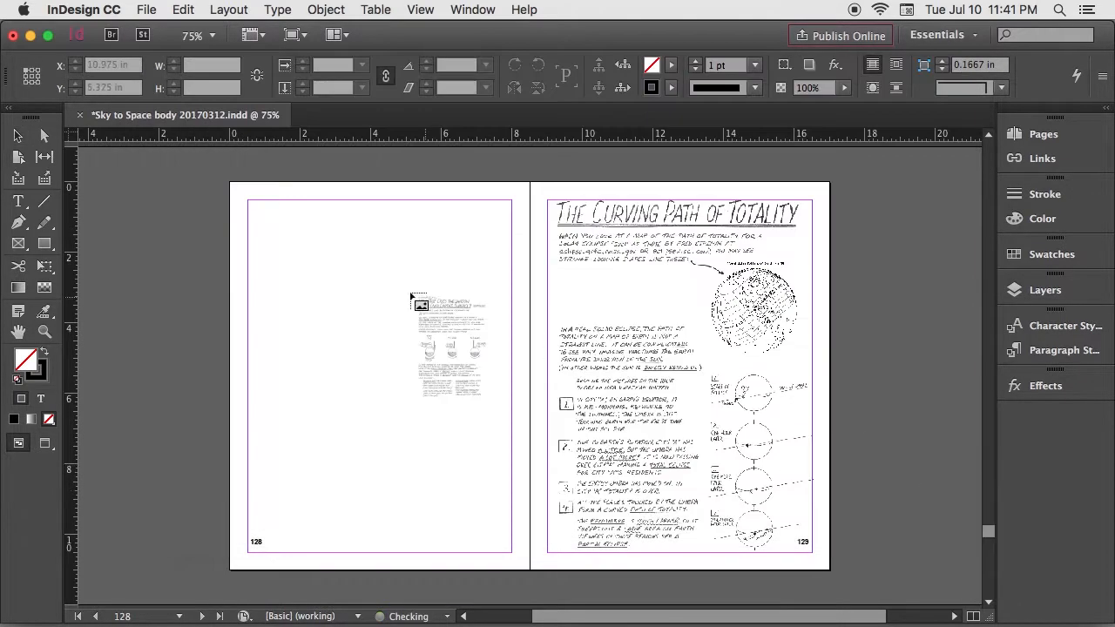
click(231, 184)
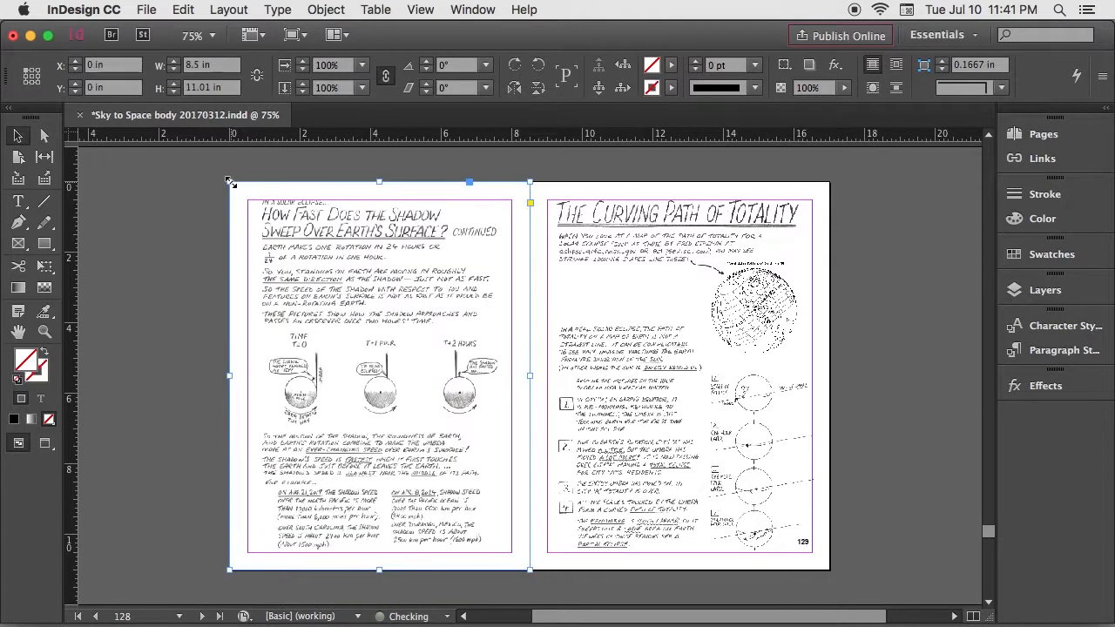
Step: Center the content of the newly placed image within its frame on page 128
right_click(359, 250)
mouse_move(395, 351)
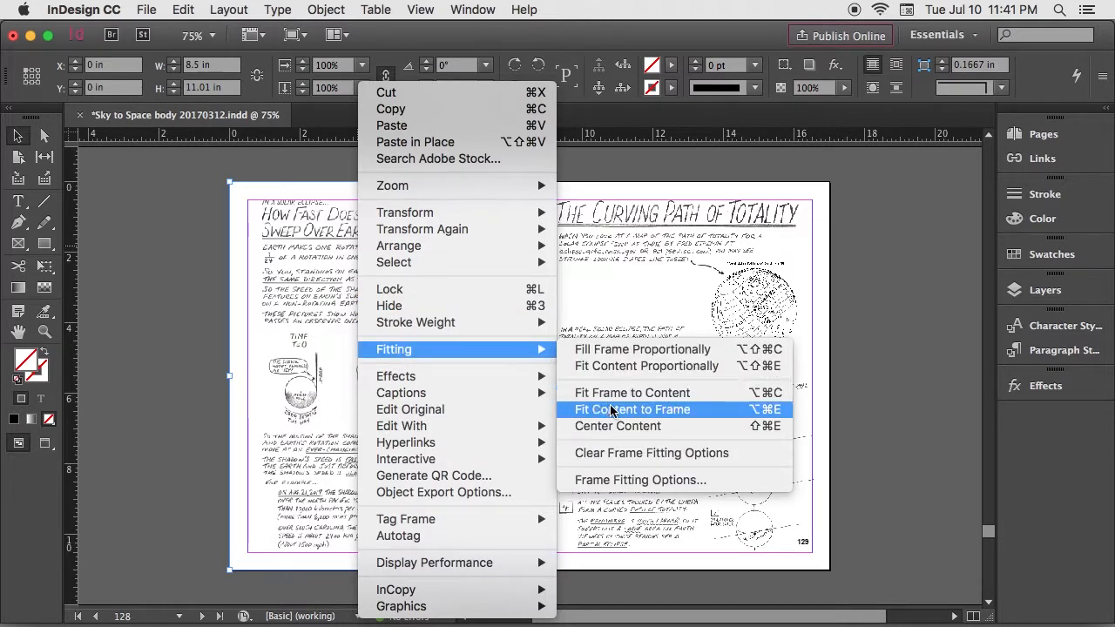
click(619, 425)
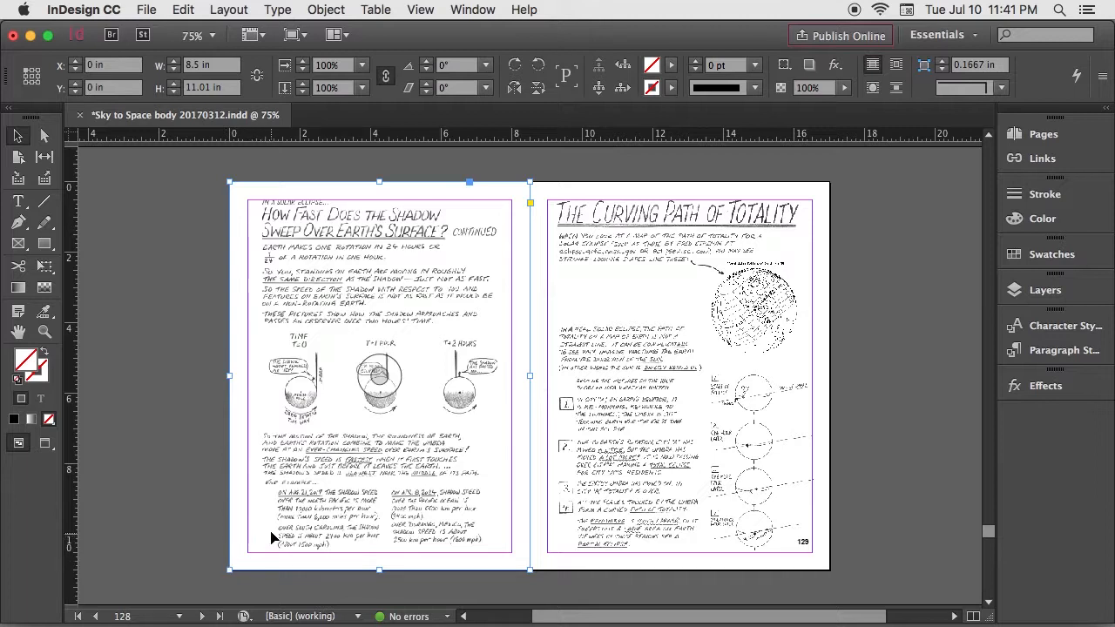
Step: Set the transparency blending mode of the page 128 image to Multiply
right_click(419, 418)
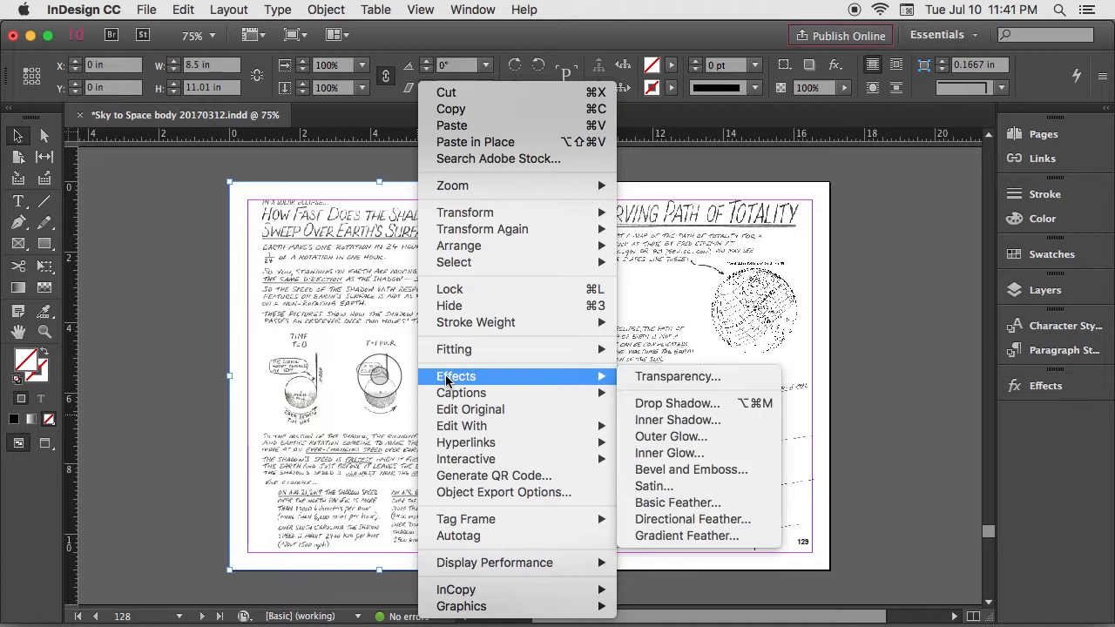
mouse_move(599, 381)
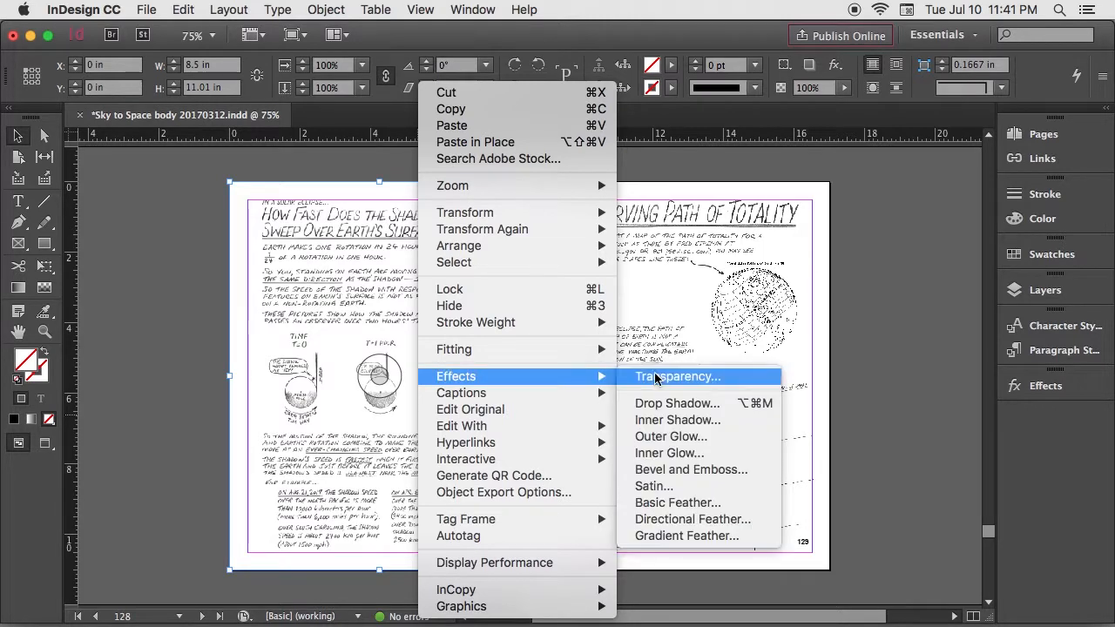
click(657, 376)
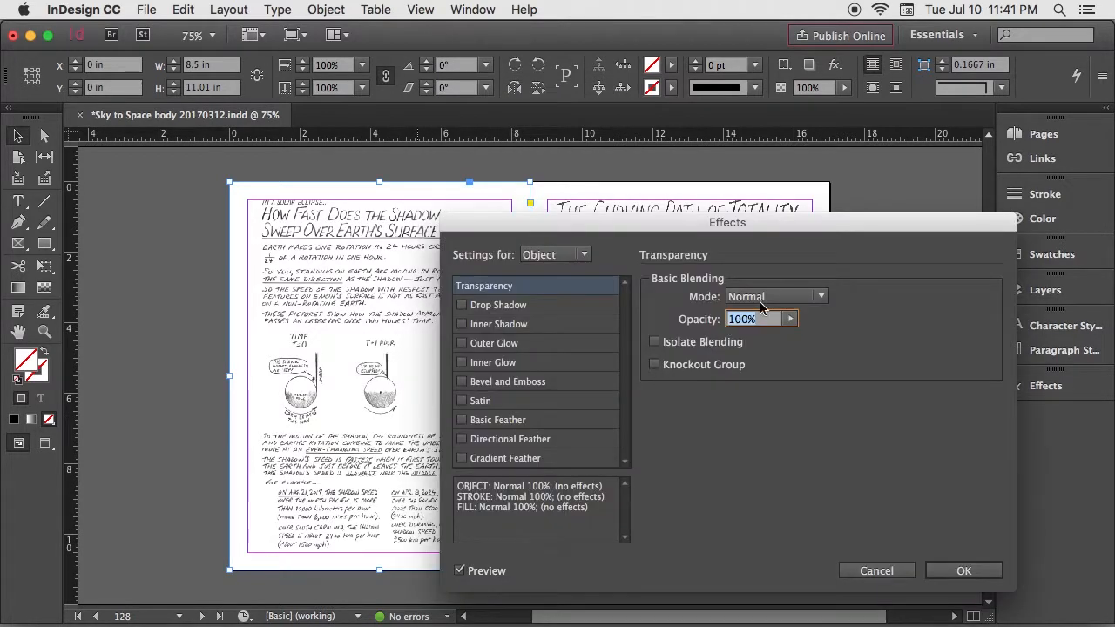
click(764, 298)
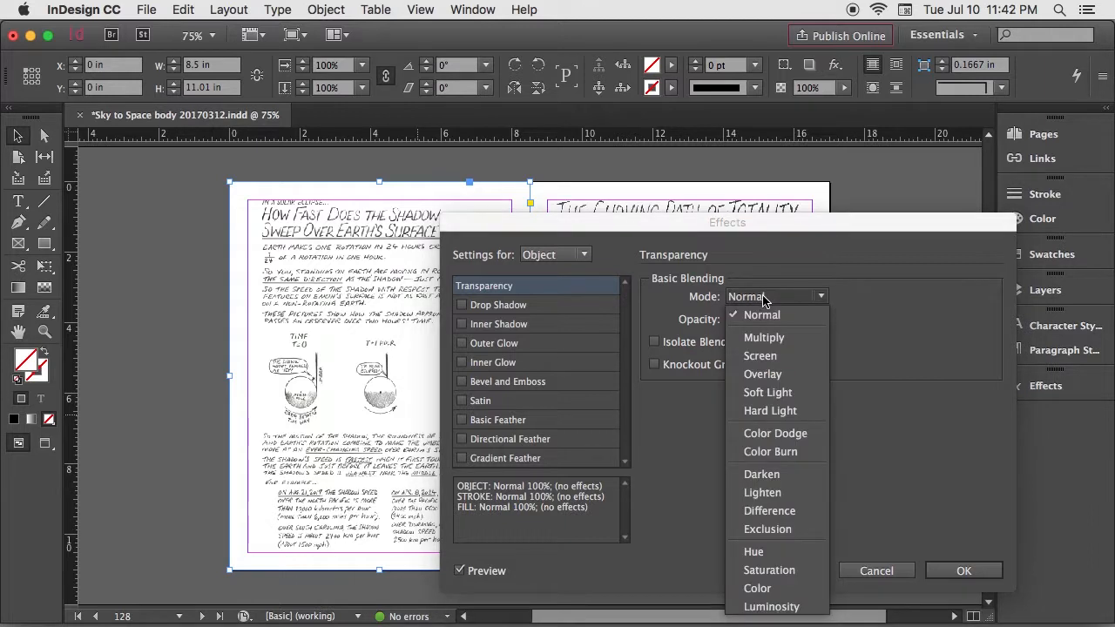
click(764, 337)
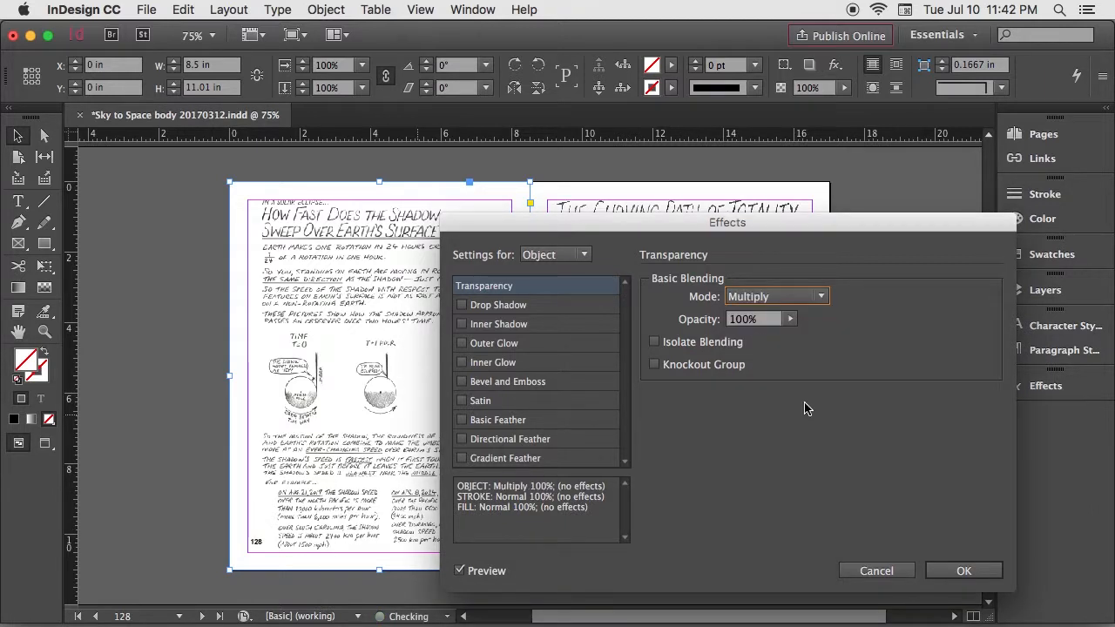
click(941, 572)
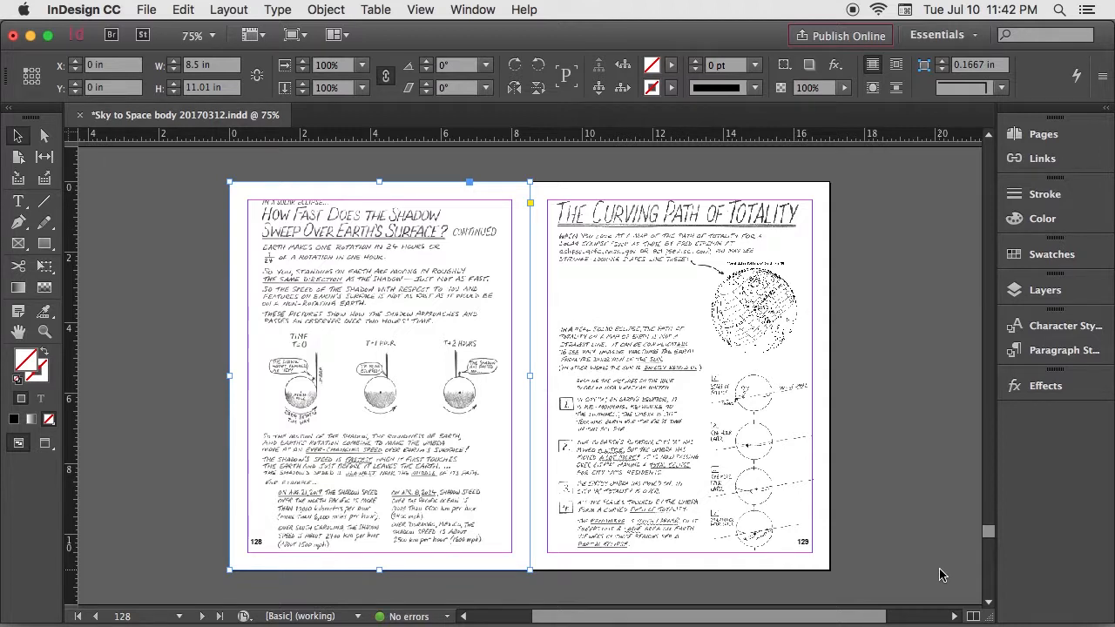
Step: Make Layer 2 visible and select its title text frame above the heading on page 129
click(680, 376)
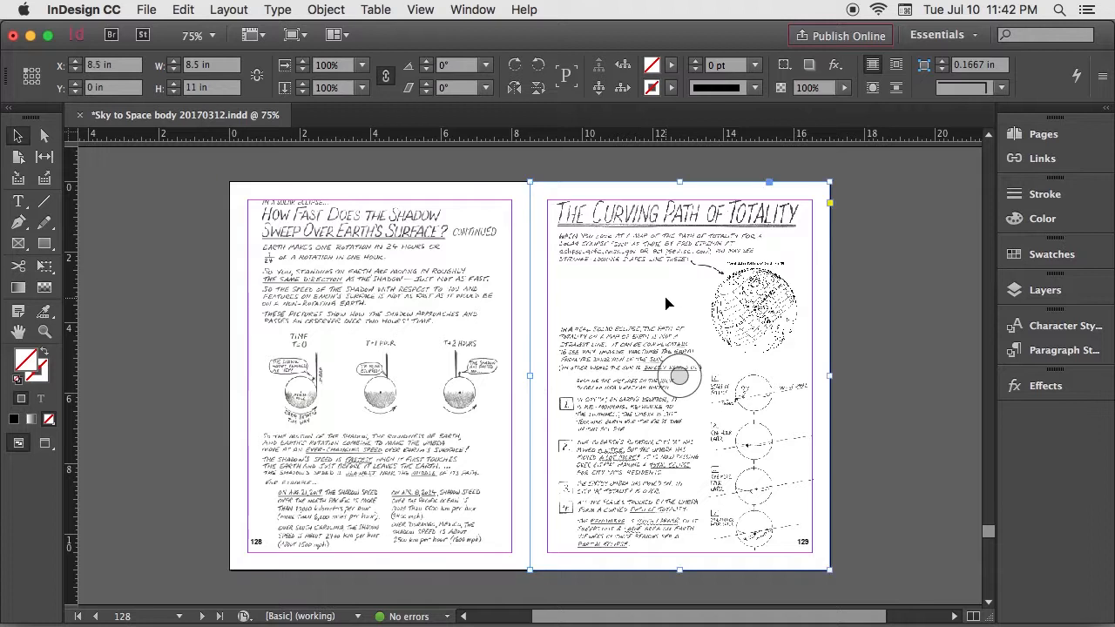
click(1013, 292)
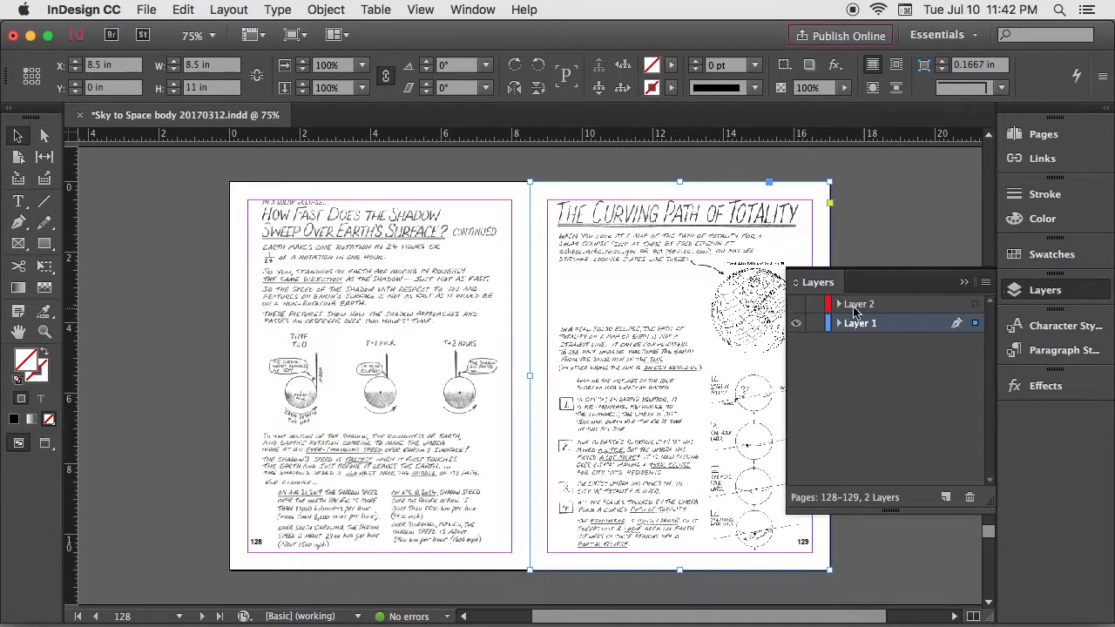
click(795, 305)
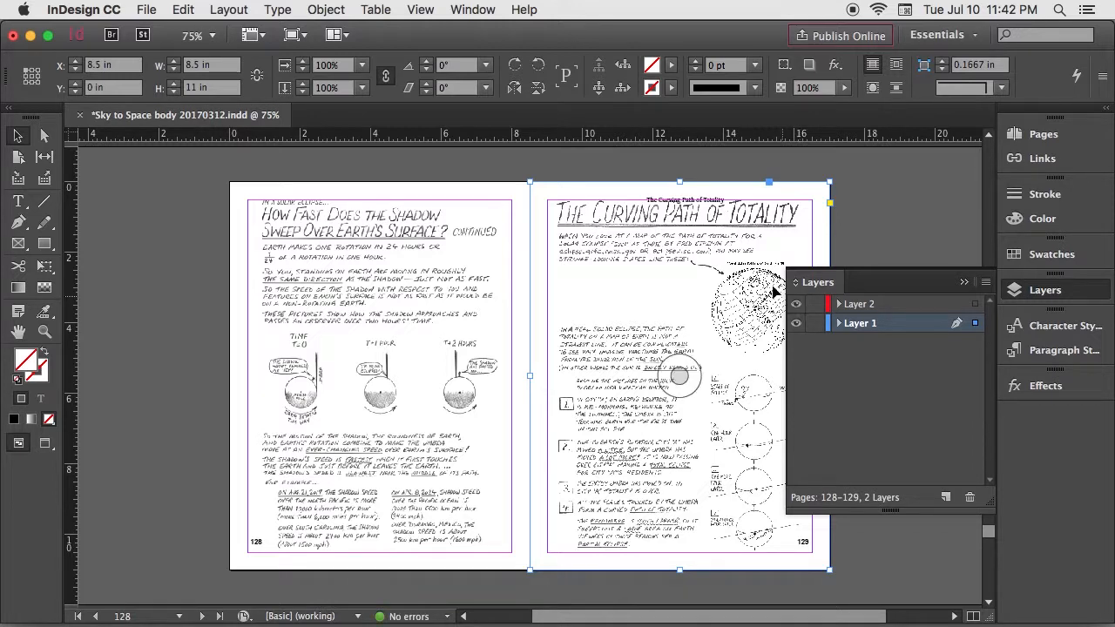
click(685, 203)
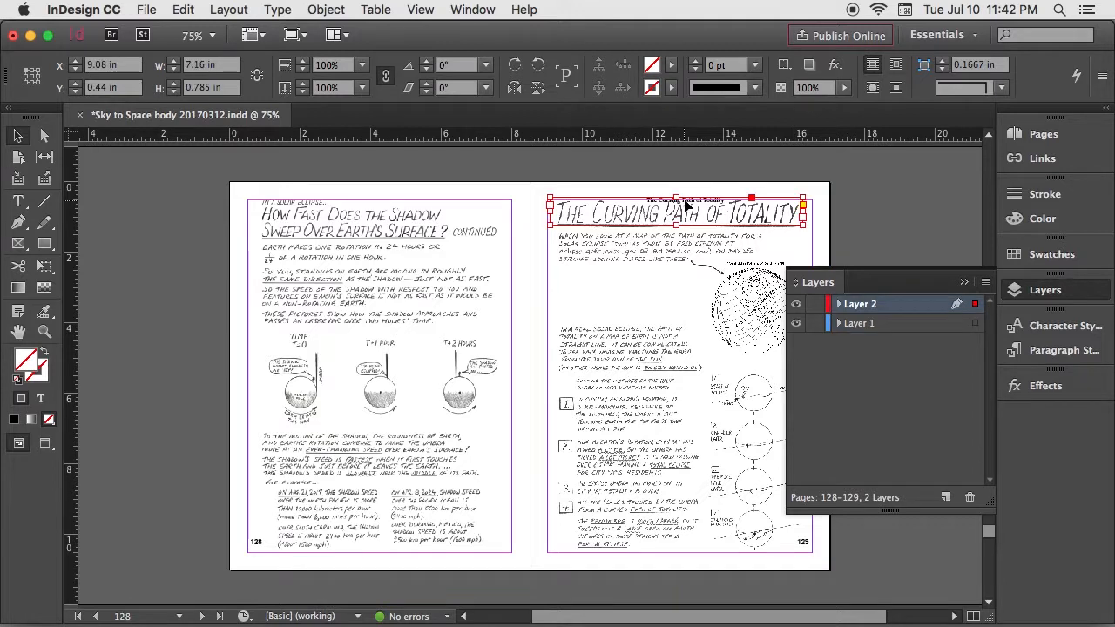
Step: Try the Chapter Title paragraph style on the page 129 title text and reapply the Page title style
click(274, 8)
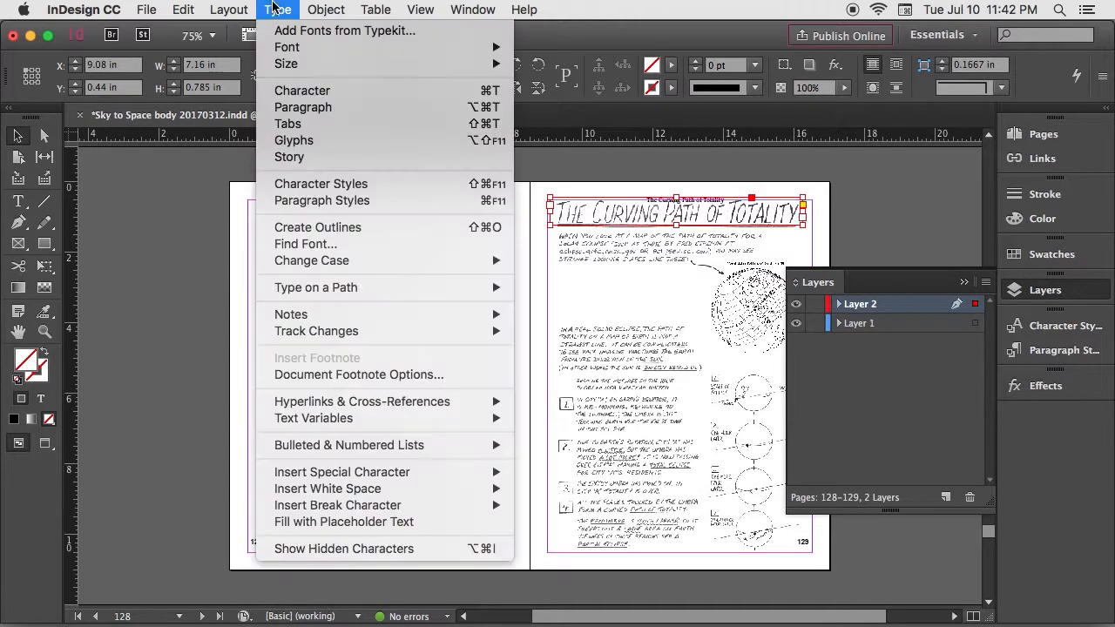
click(291, 201)
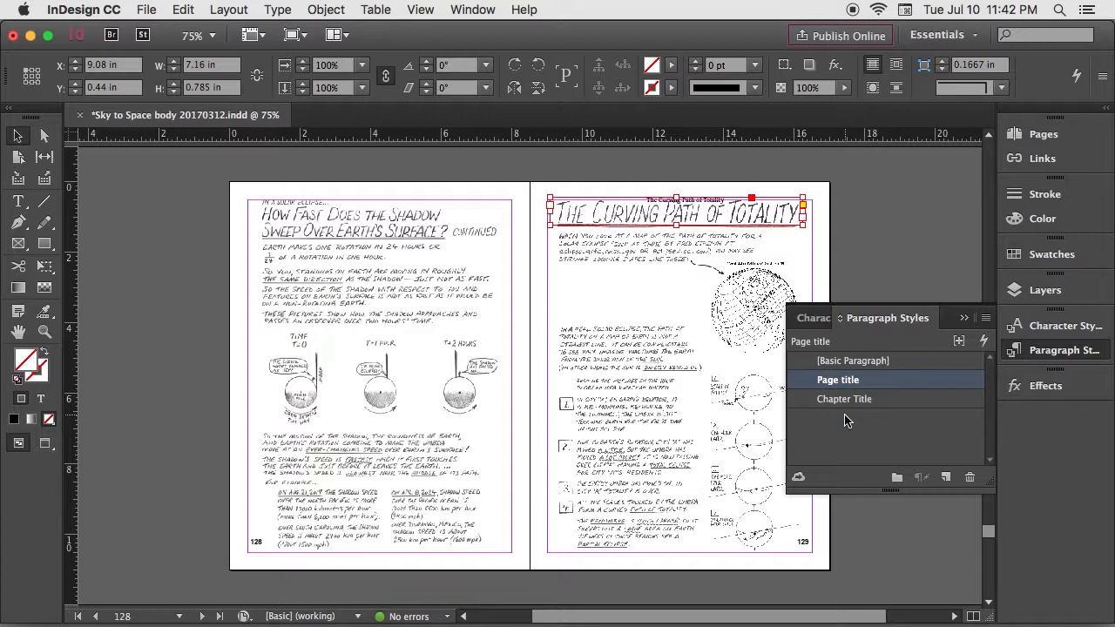
click(843, 401)
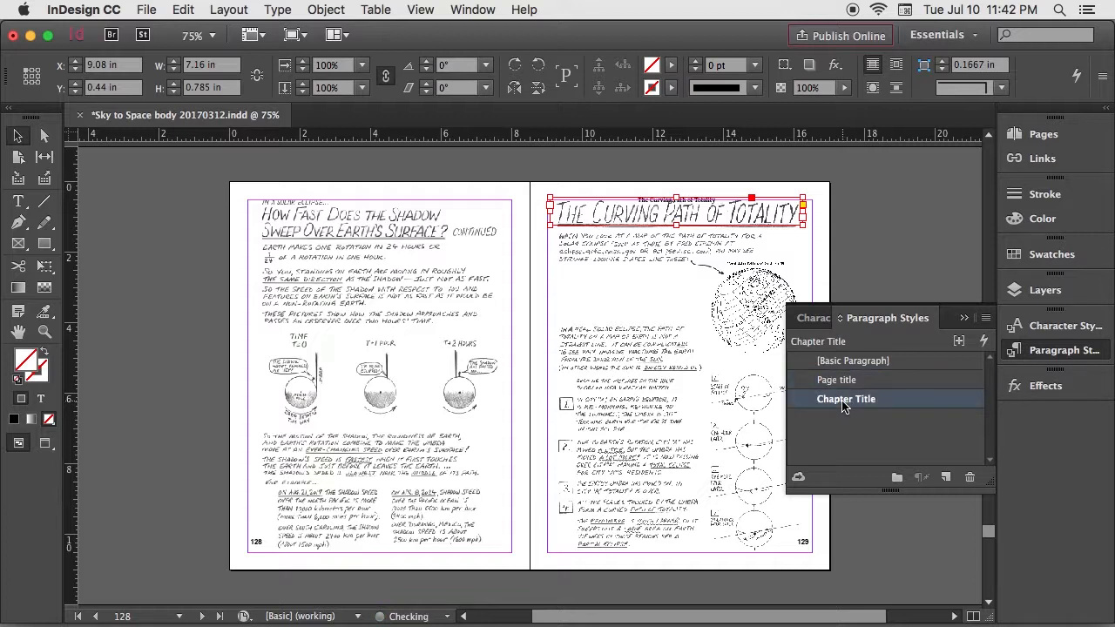
click(840, 381)
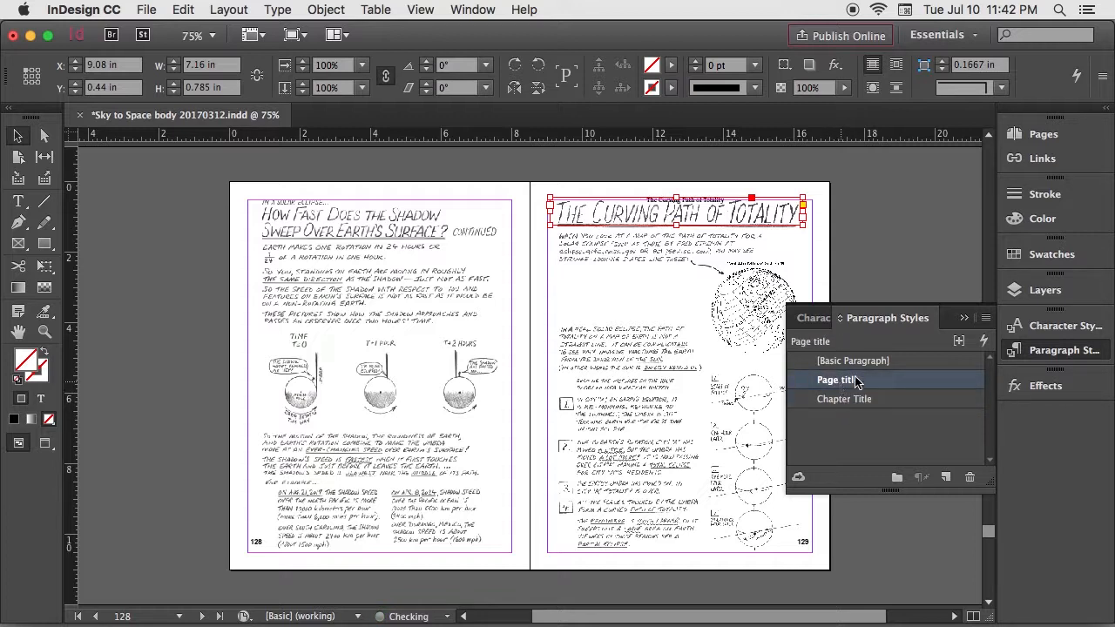
click(964, 320)
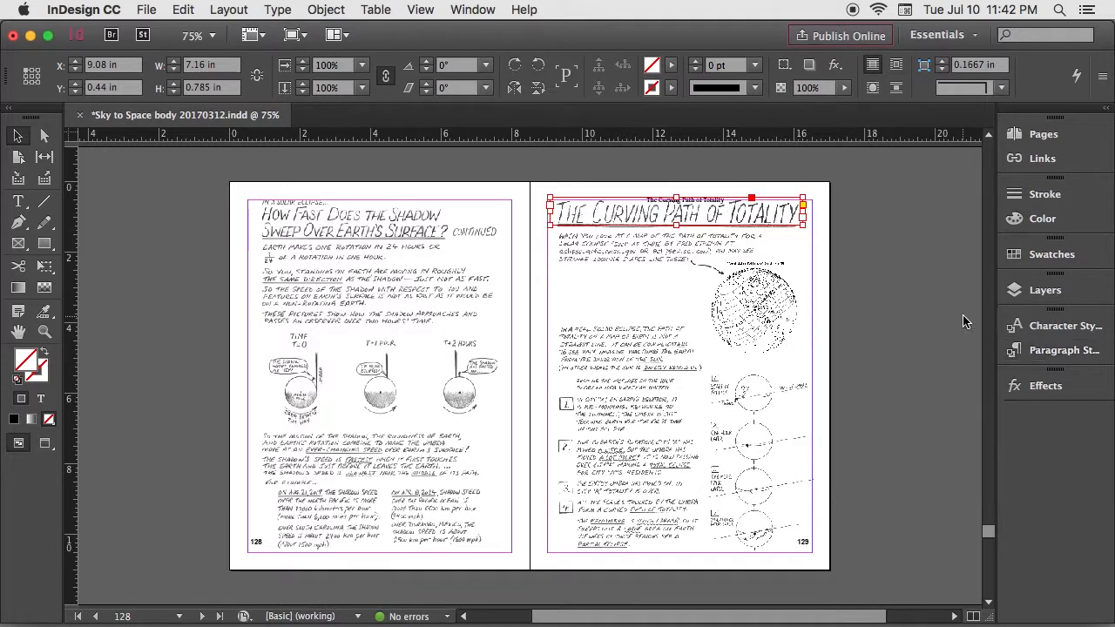
Step: Hide Layer 2 so that only the scanned artwork shows on pages 128 and 129
click(1041, 290)
click(797, 304)
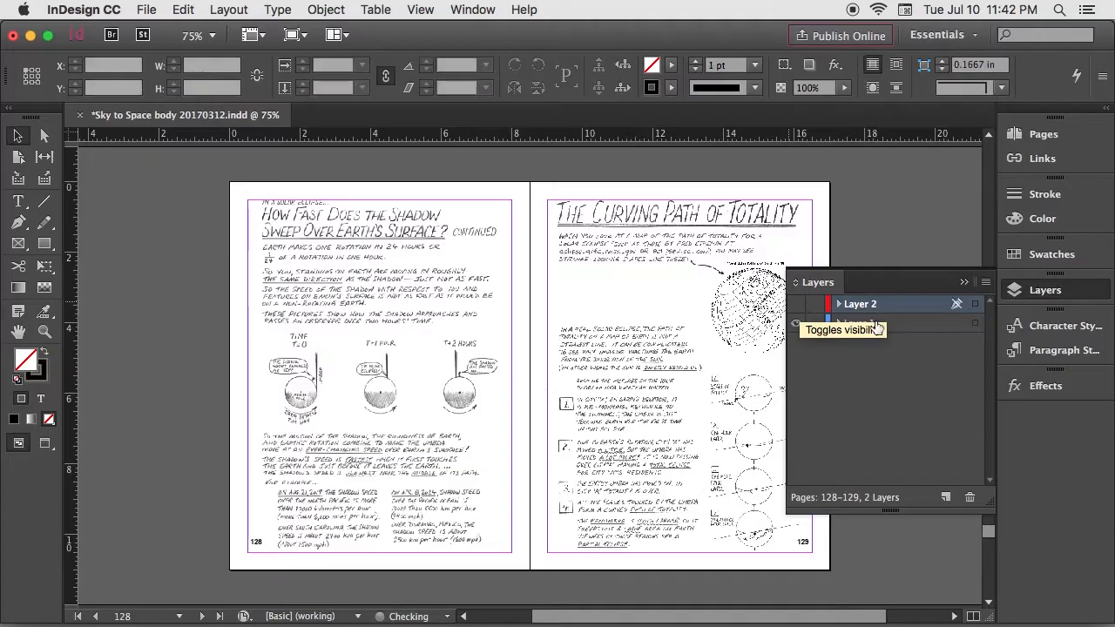
click(963, 283)
Step: Go to the Chapter 9 opening page, page 107, make Layer 2 visible and select its title text frame
drag(987, 529, 985, 471)
click(679, 411)
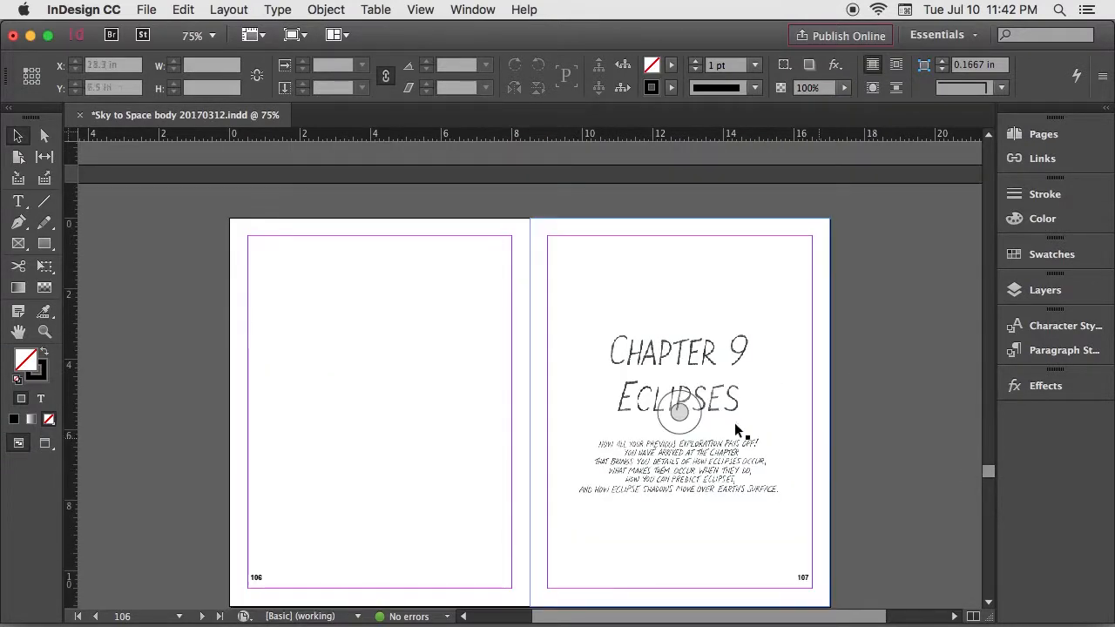
click(1037, 290)
click(796, 304)
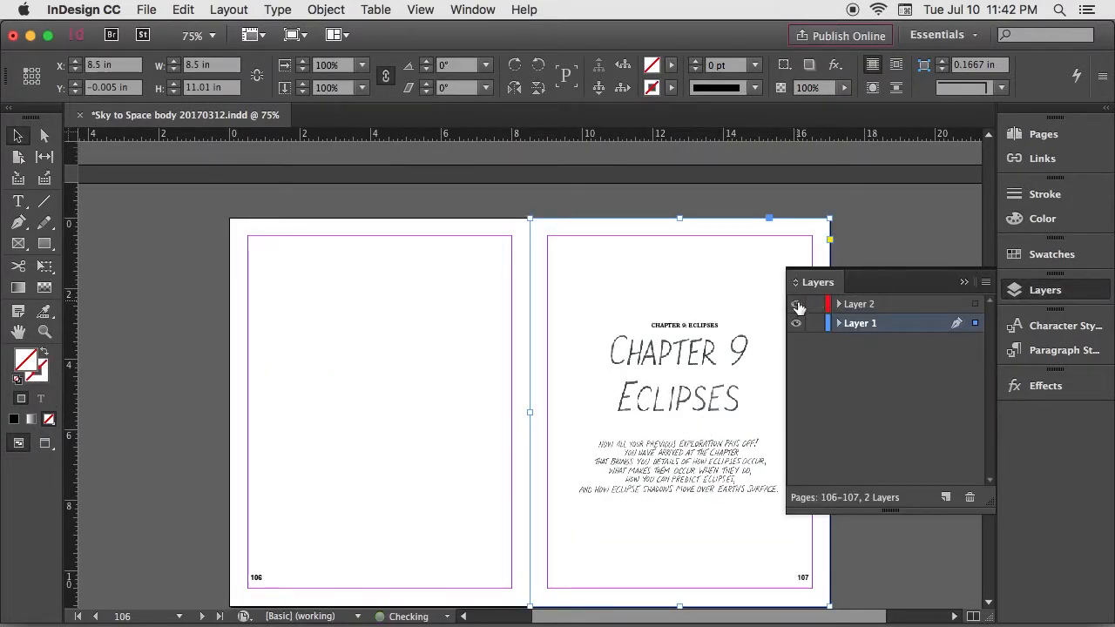
click(702, 330)
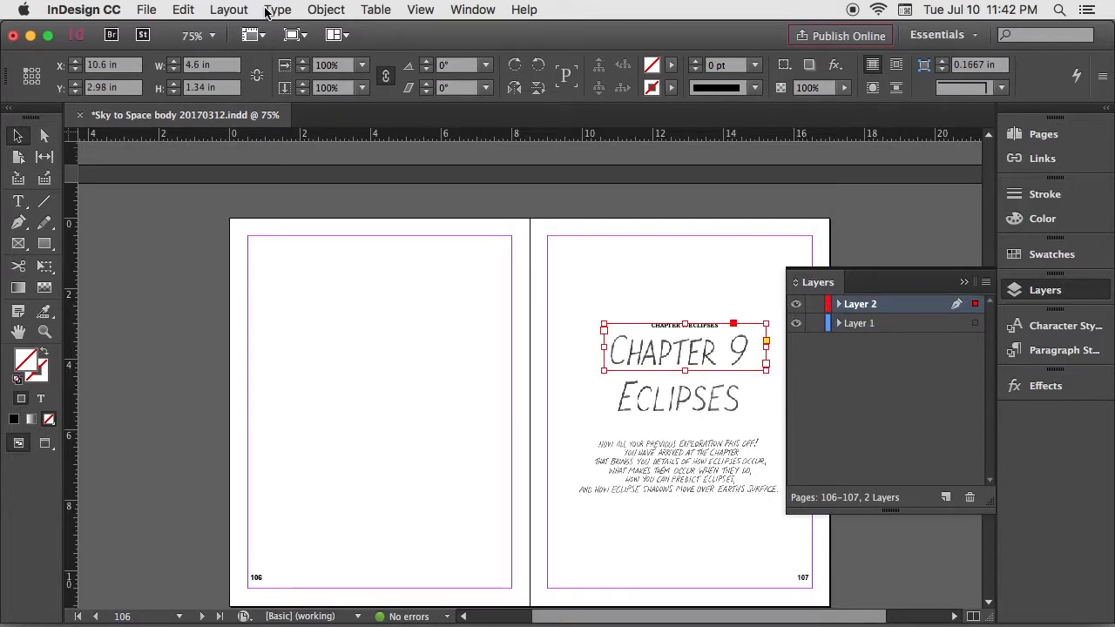
Step: Check which paragraph style is applied to the Chapter 9 title text frame on page 107
click(270, 10)
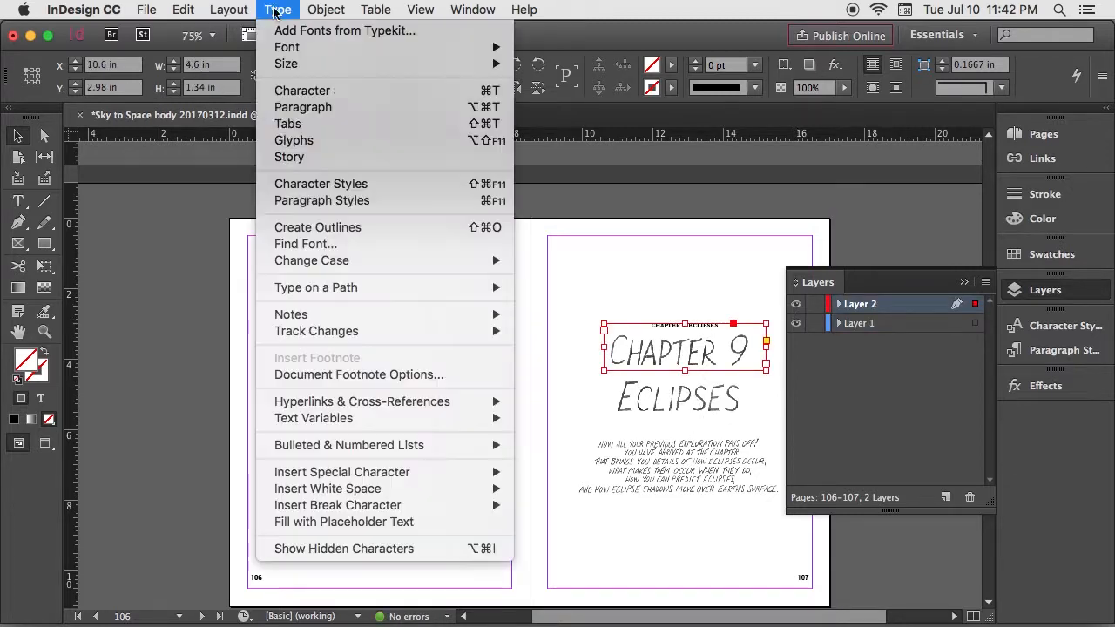
click(293, 203)
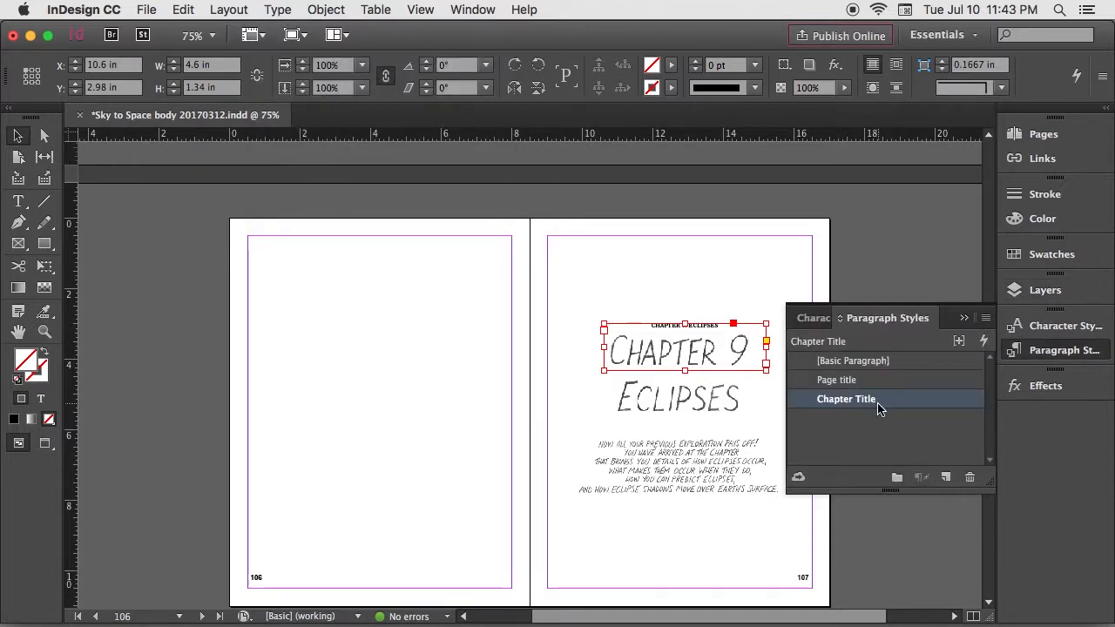
click(964, 317)
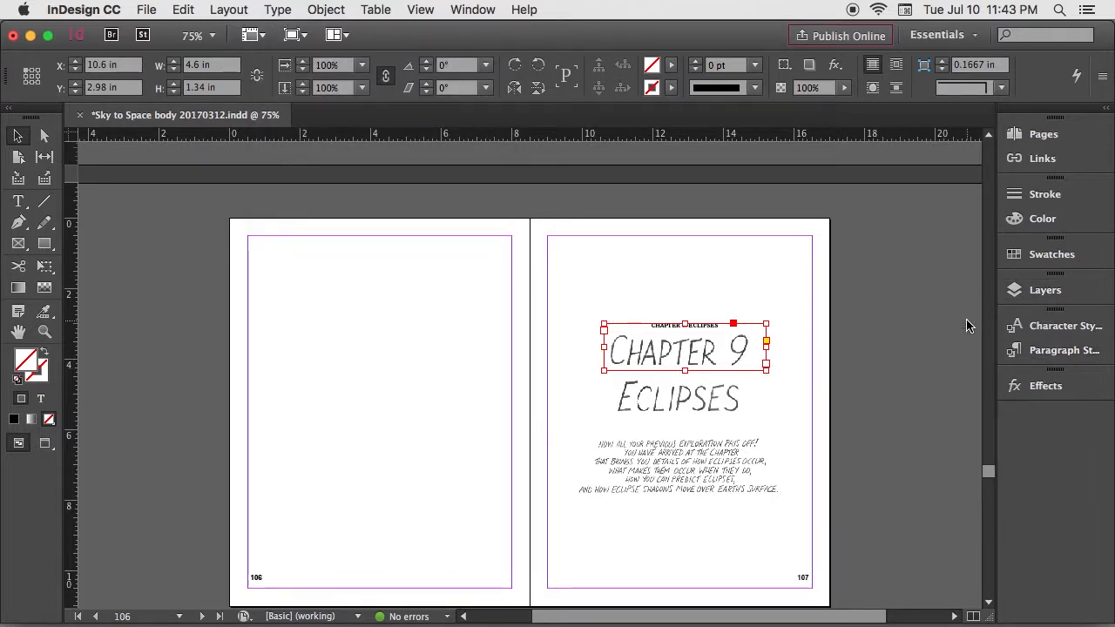
Step: Hide Layer 2 again on the Chapter 9 opening spread
click(1029, 293)
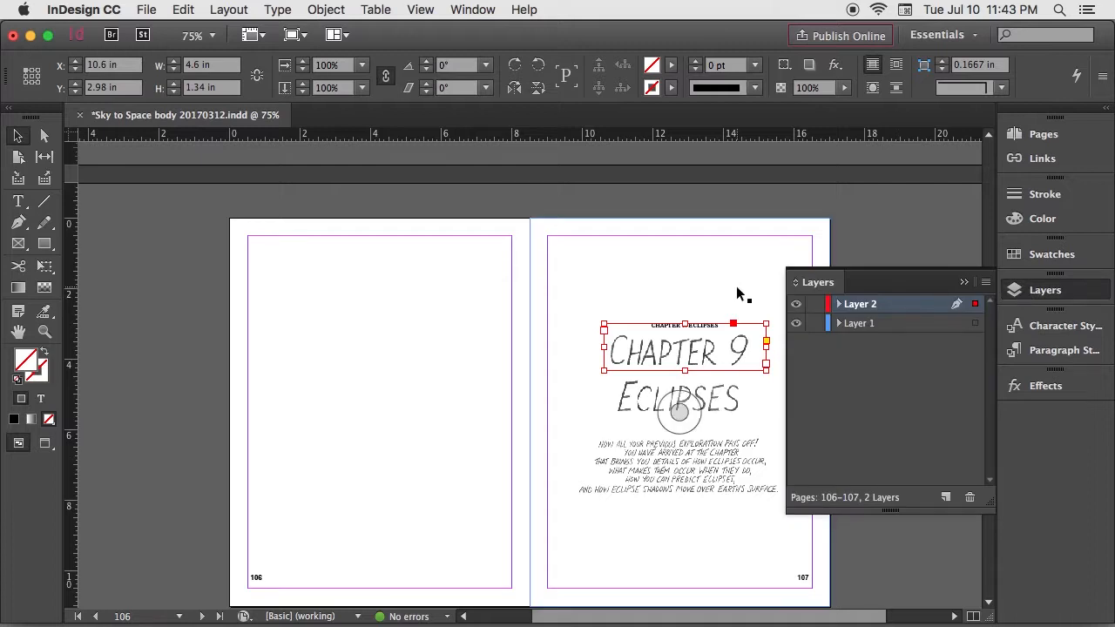
click(796, 306)
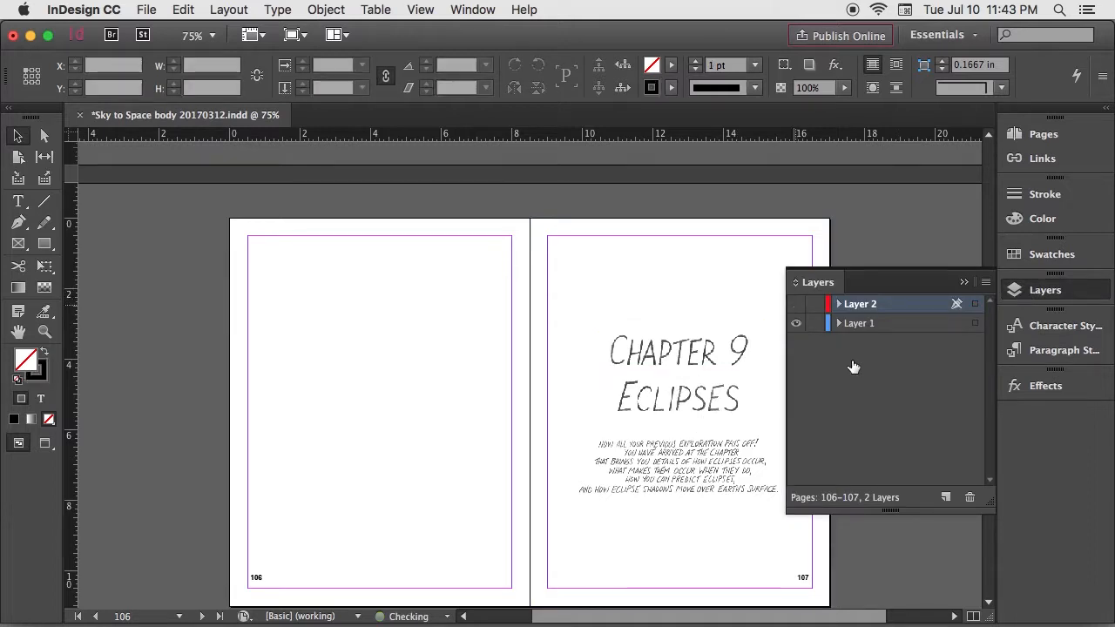
click(962, 284)
Step: Look through the book's contents page, preface, closing data tables and the spread on pages 140 and 141
drag(987, 472, 960, 166)
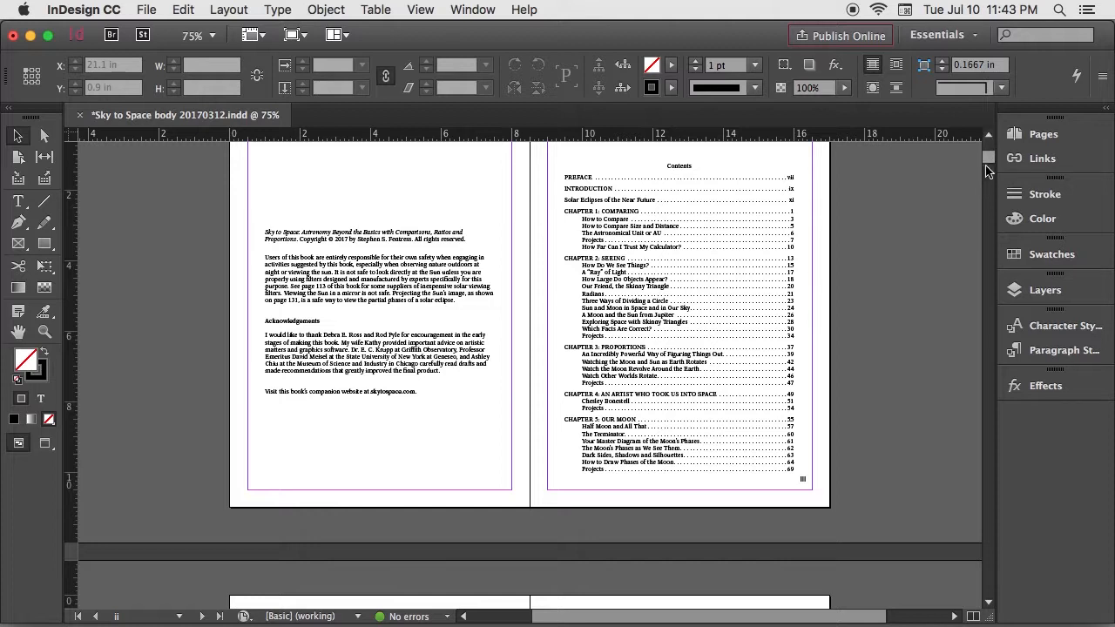
drag(987, 171, 989, 190)
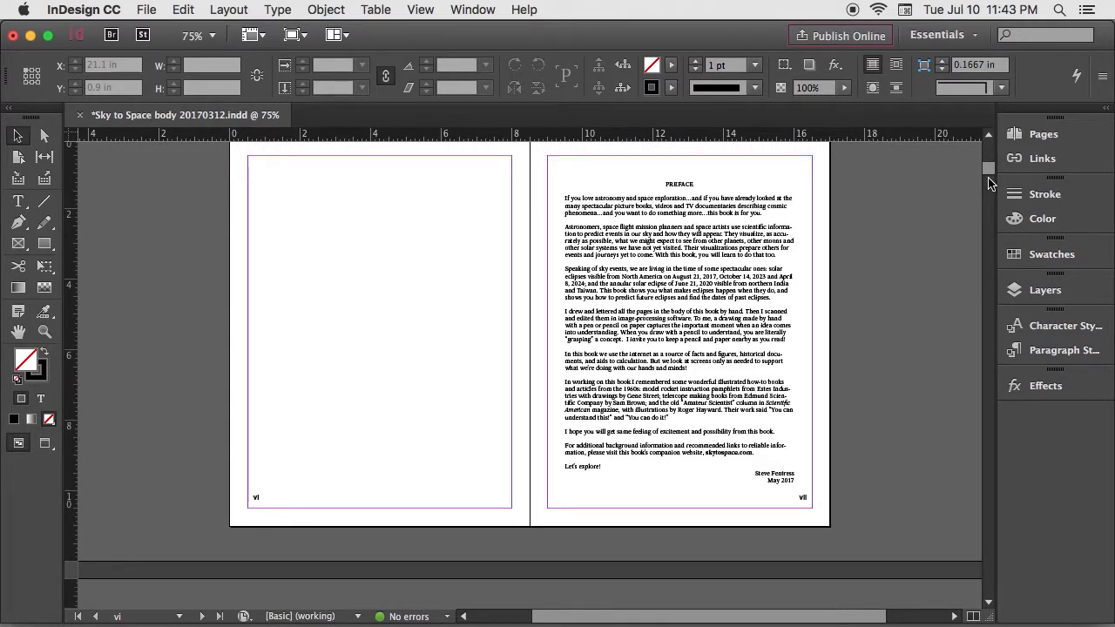
drag(988, 171, 991, 601)
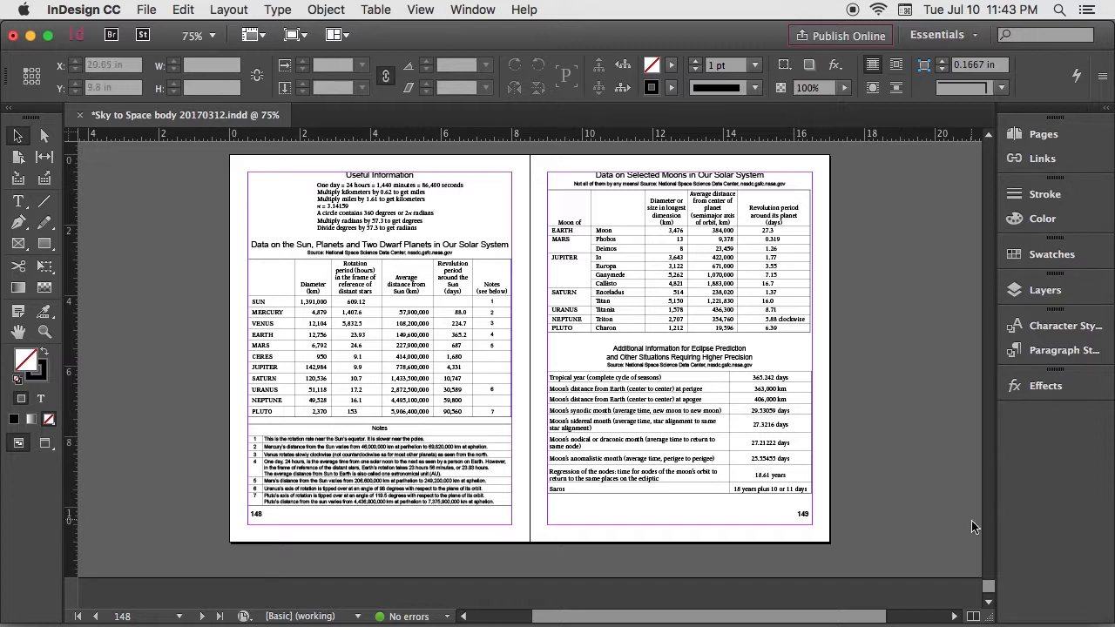
drag(988, 586, 982, 566)
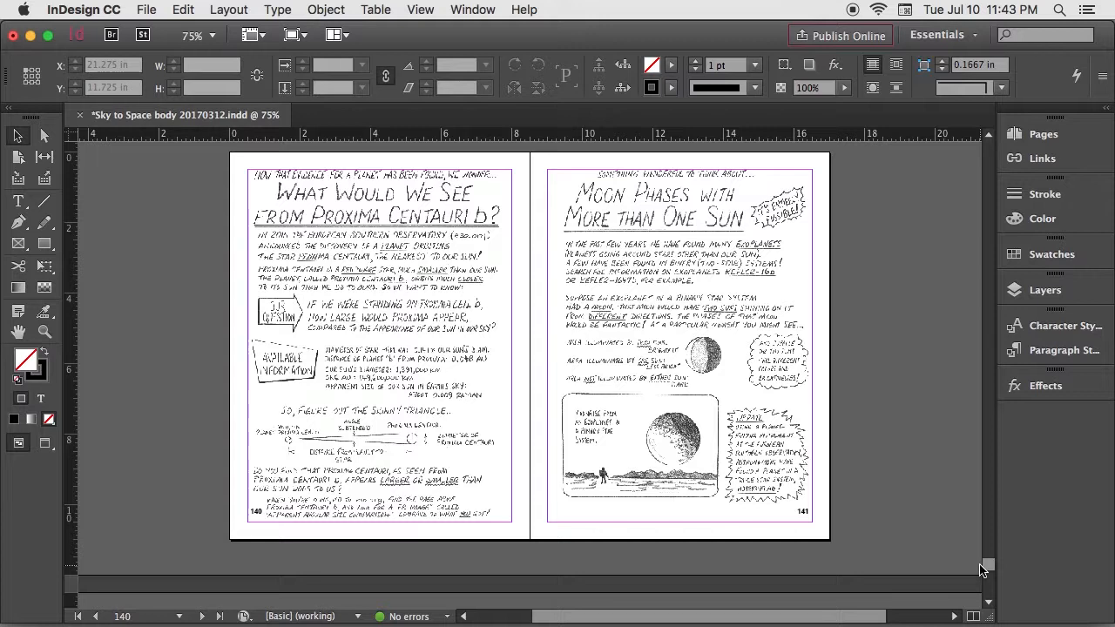
Step: Start exporting the book as a PDF using one of the Adobe PDF presets
click(146, 11)
mouse_move(181, 296)
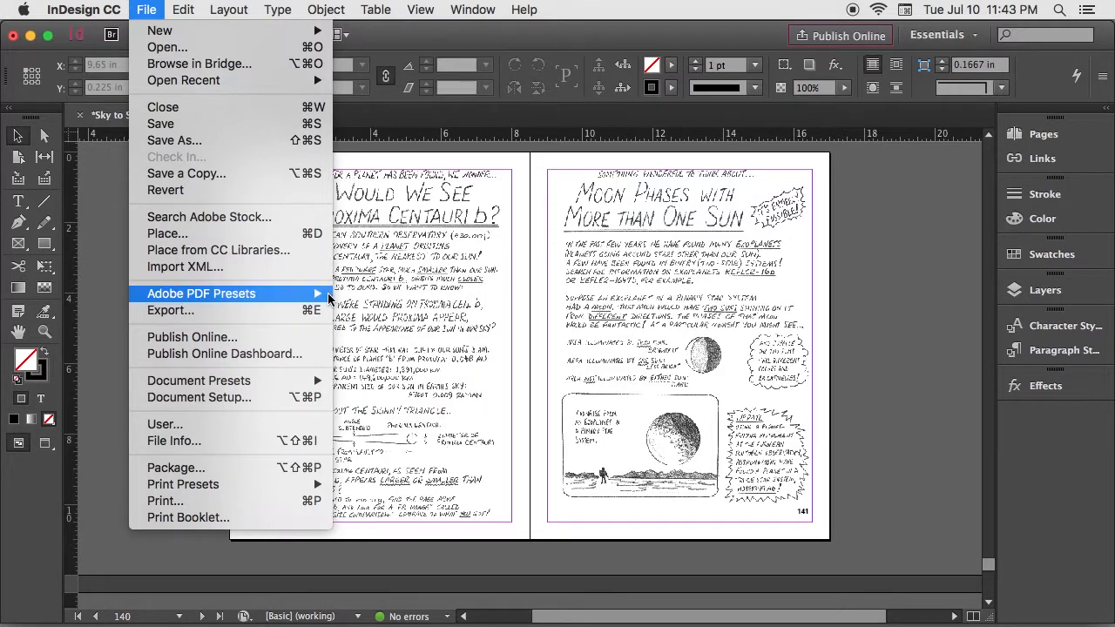
click(377, 337)
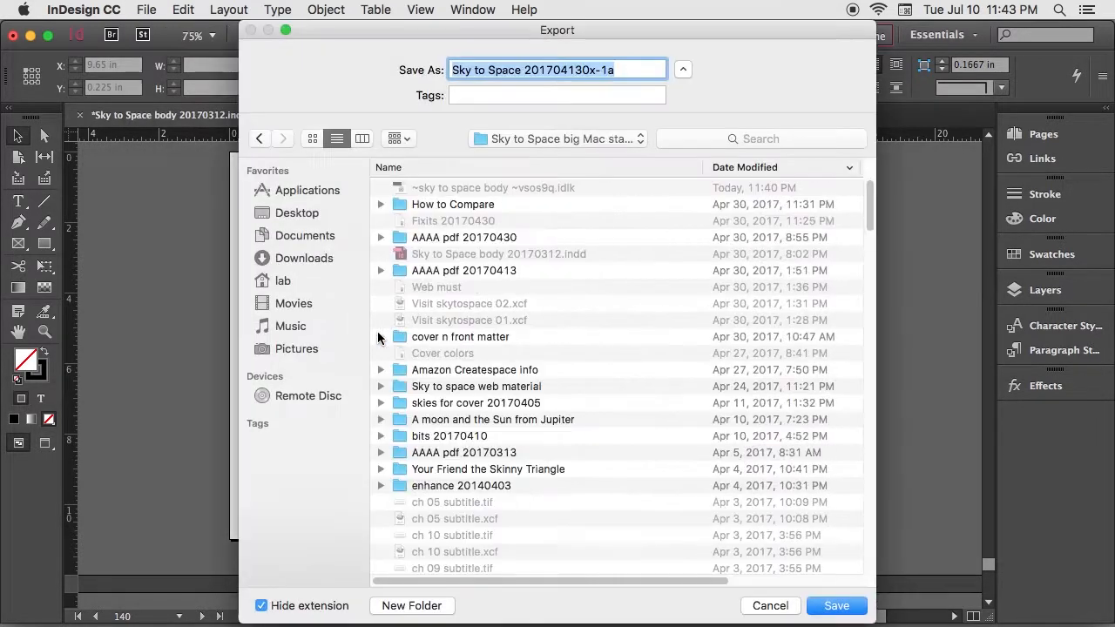